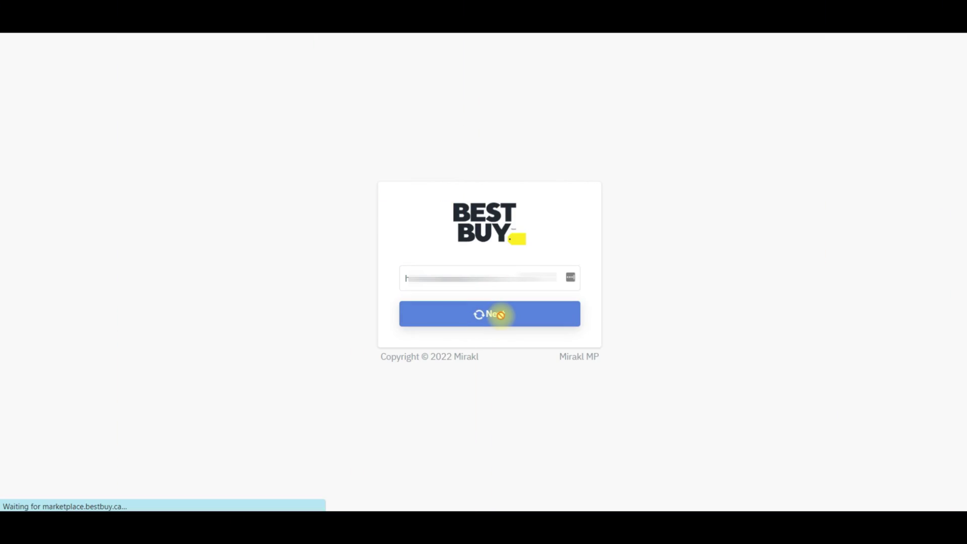
# Sign in to the seller account and go to My Inventory > Import from File.
pyautogui.hotkey('ctrl', 'v')
pyautogui.click(578, 345)
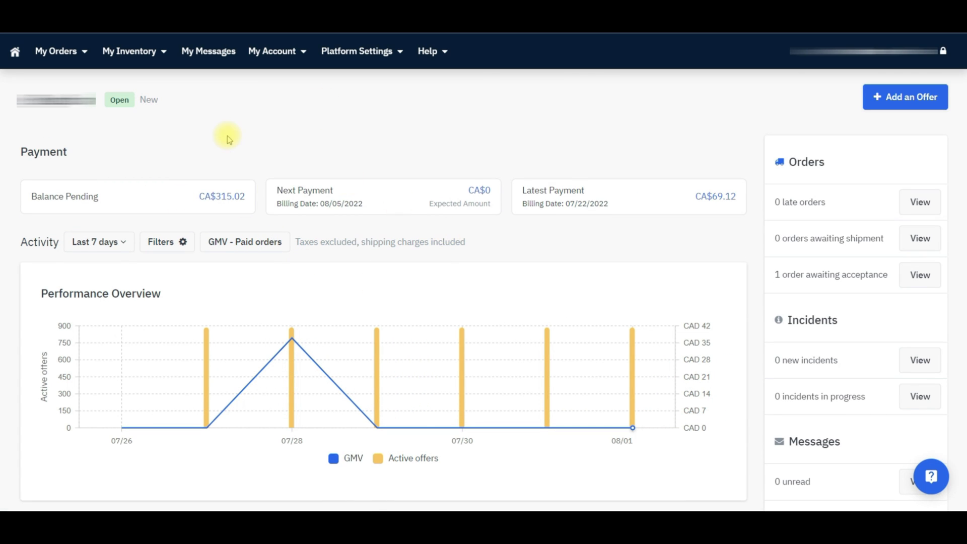
pyautogui.moveTo(108, 50)
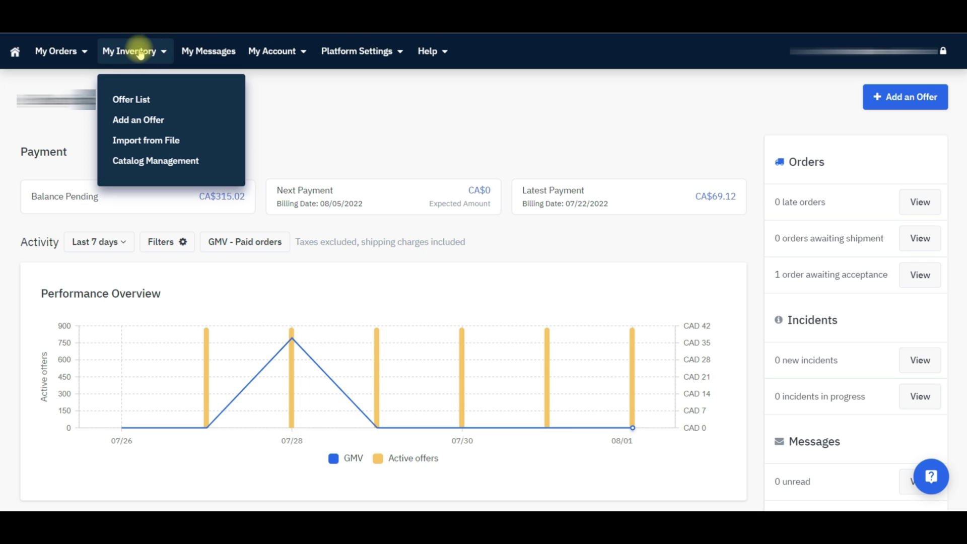
pyautogui.click(160, 143)
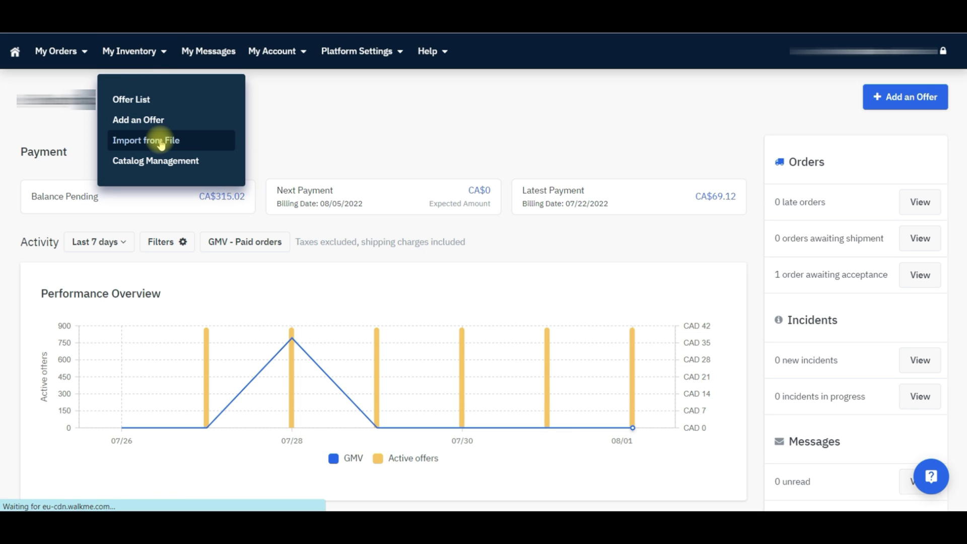
pyautogui.scroll(-1, 655, 251)
pyautogui.doubleClick(647, 254)
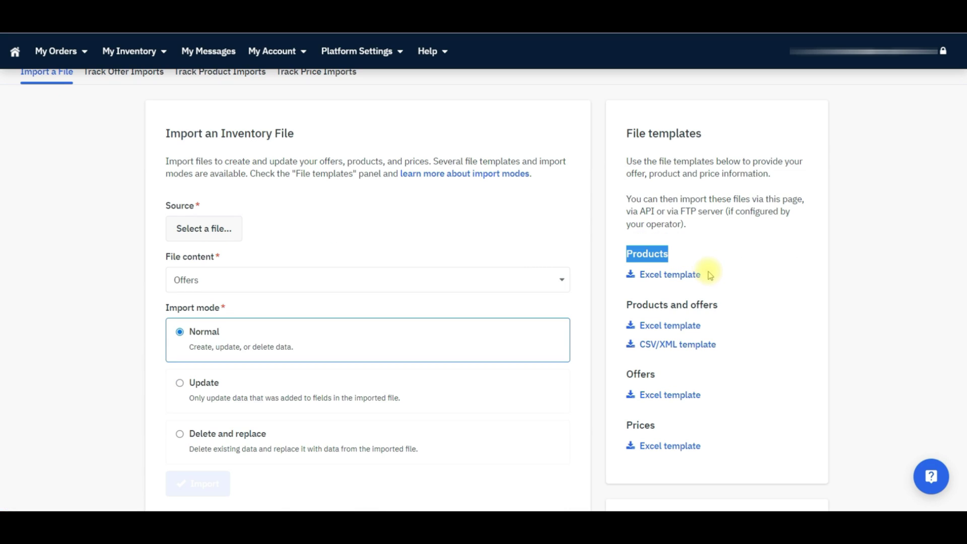
# Open the Products Excel template setup, briefly try Offers, and keep Products as the template type.
pyautogui.click(684, 276)
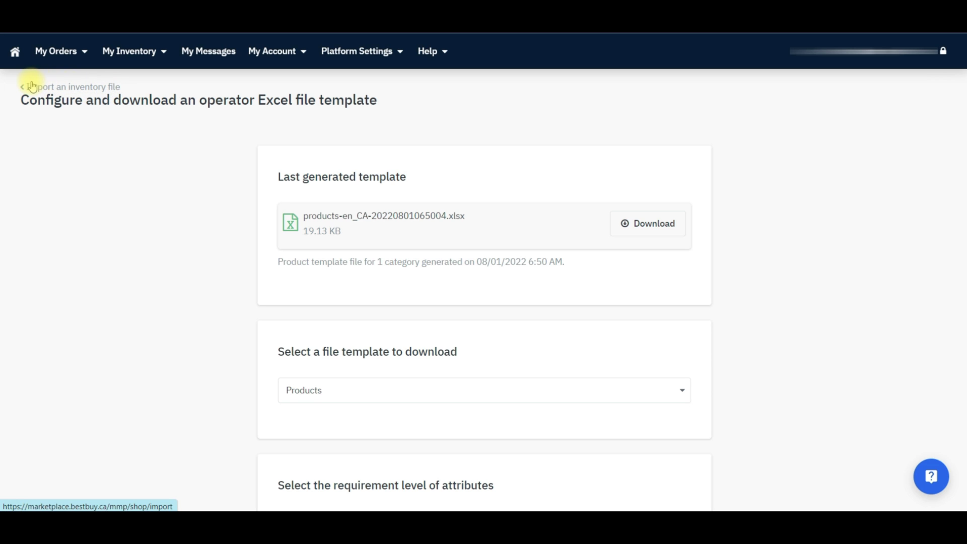
pyautogui.scroll(-4, 573, 264)
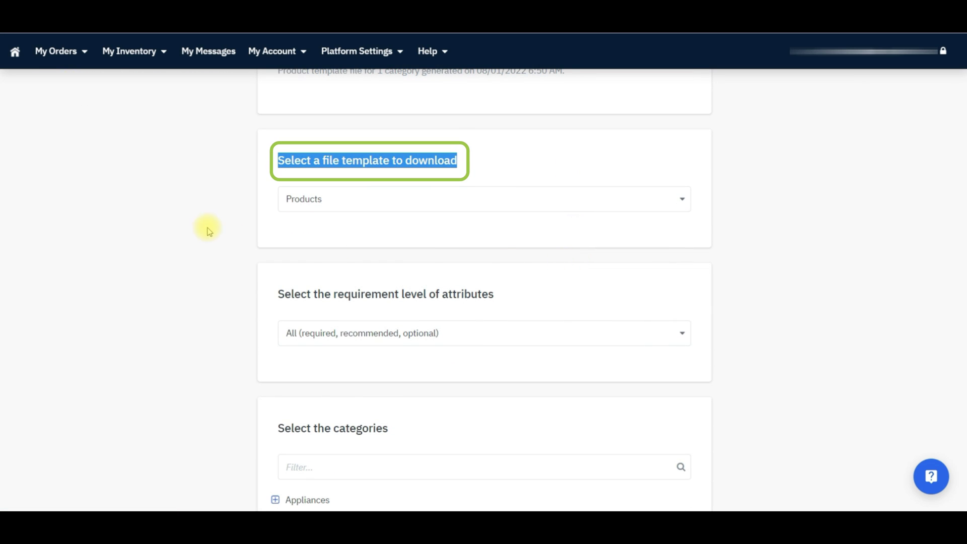
pyautogui.click(684, 199)
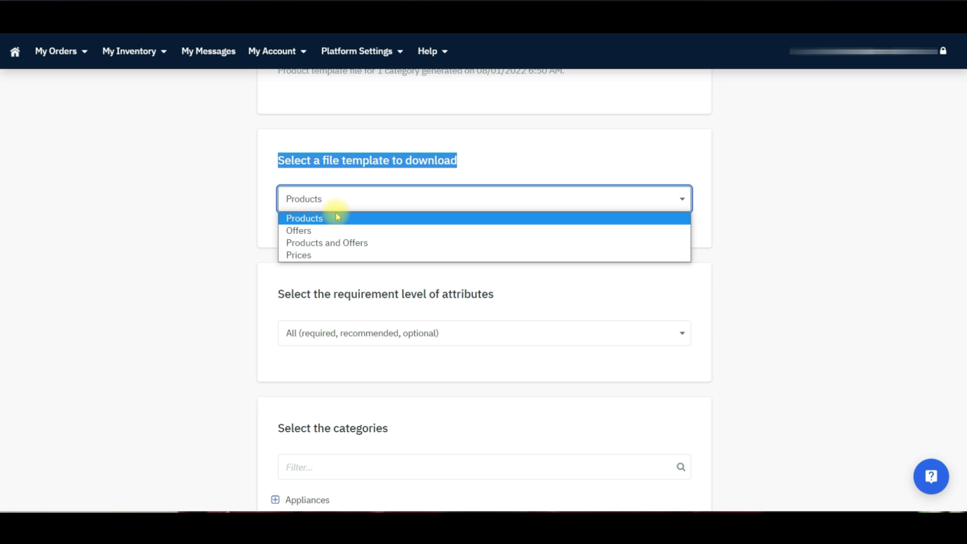
pyautogui.click(304, 223)
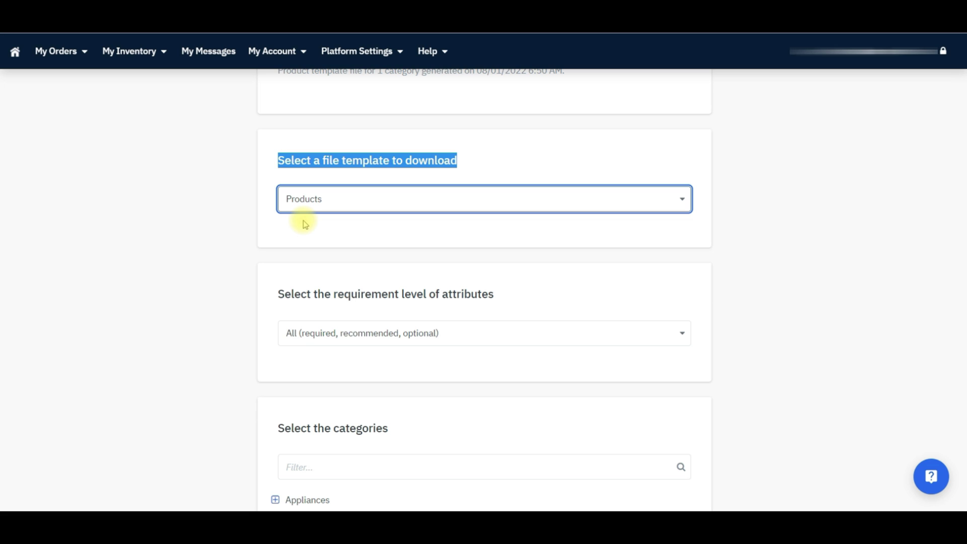
pyautogui.click(374, 207)
pyautogui.click(380, 247)
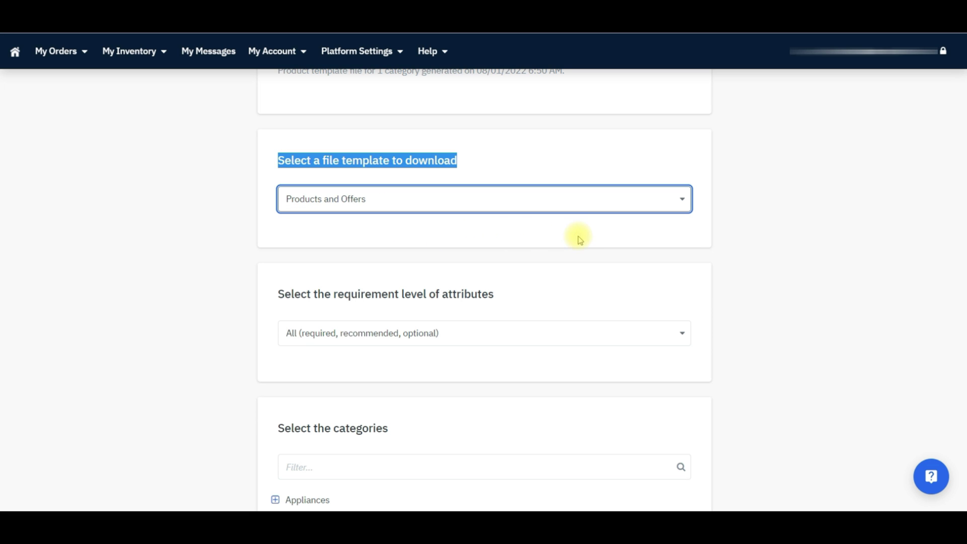
pyautogui.click(683, 202)
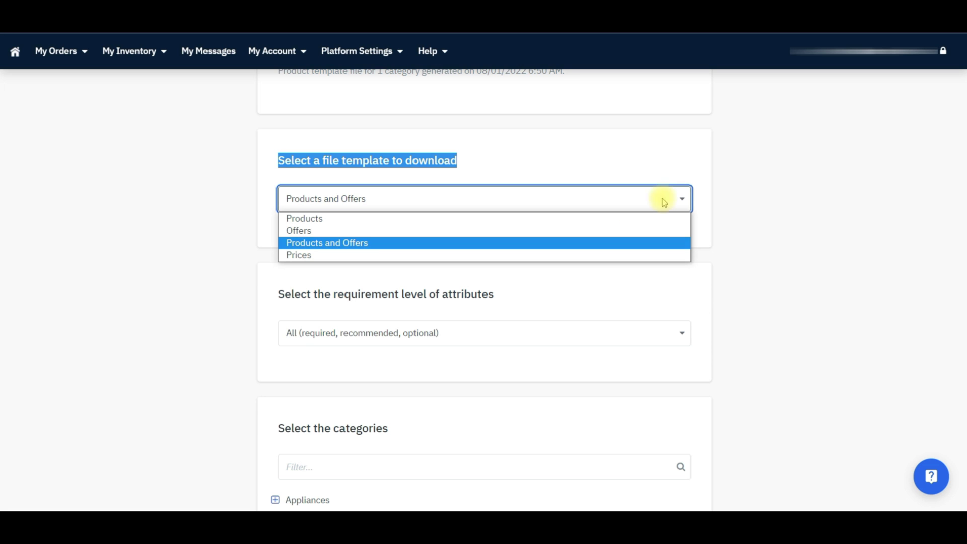
pyautogui.click(310, 231)
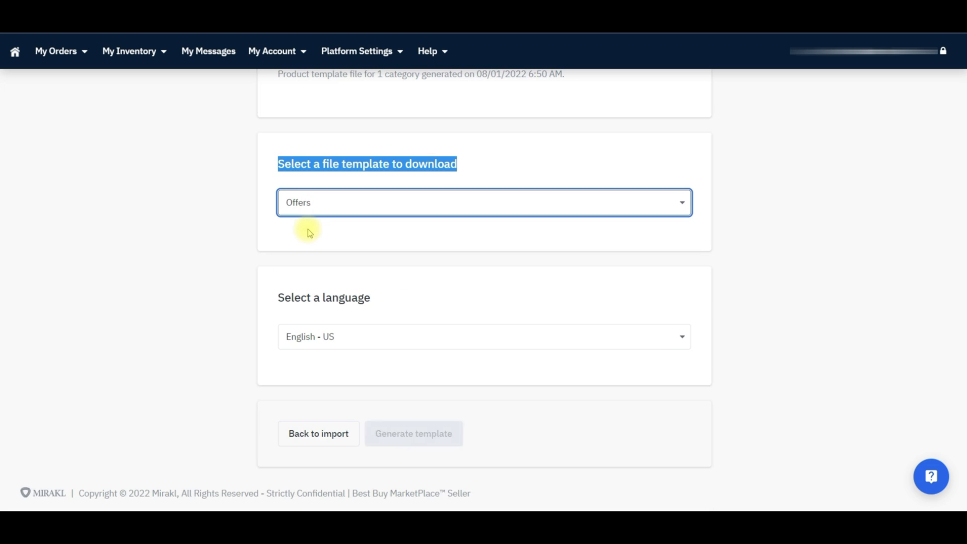
pyautogui.click(678, 202)
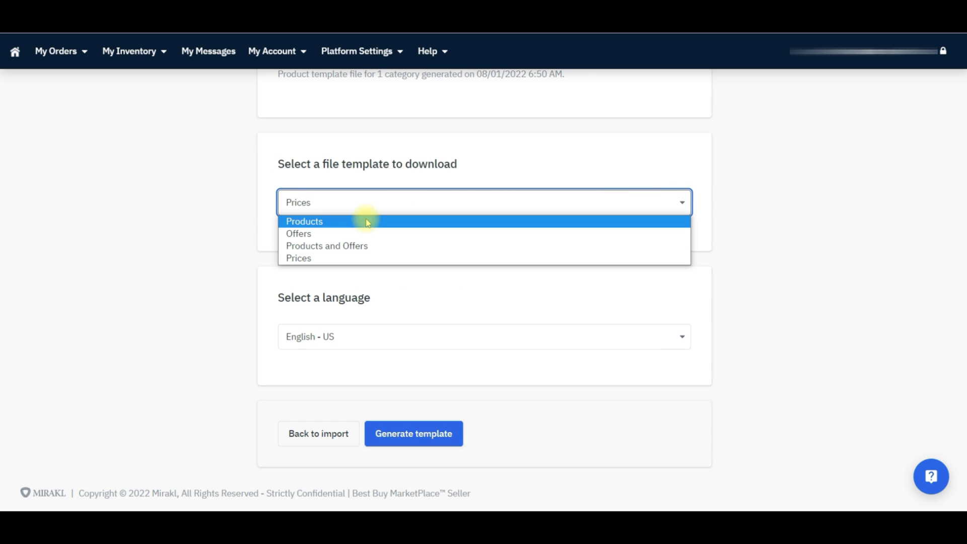
pyautogui.click(308, 223)
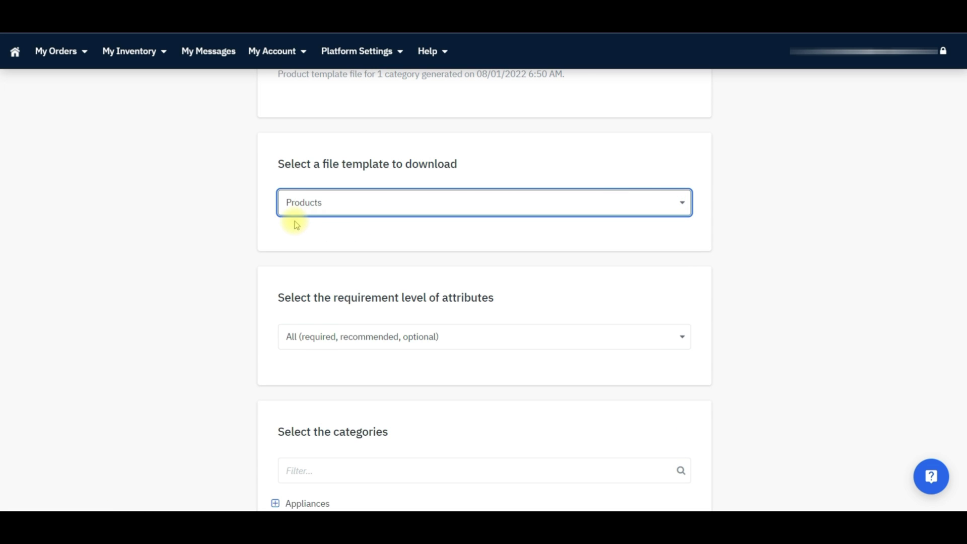
pyautogui.scroll(-3, 296, 169)
pyautogui.moveTo(296, 169); pyautogui.dragTo(507, 169)
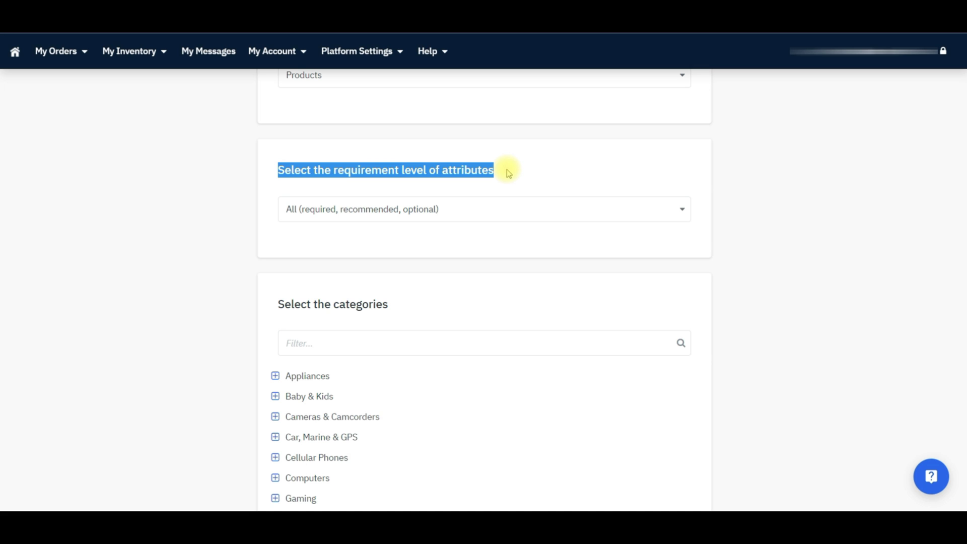
pyautogui.click(385, 209)
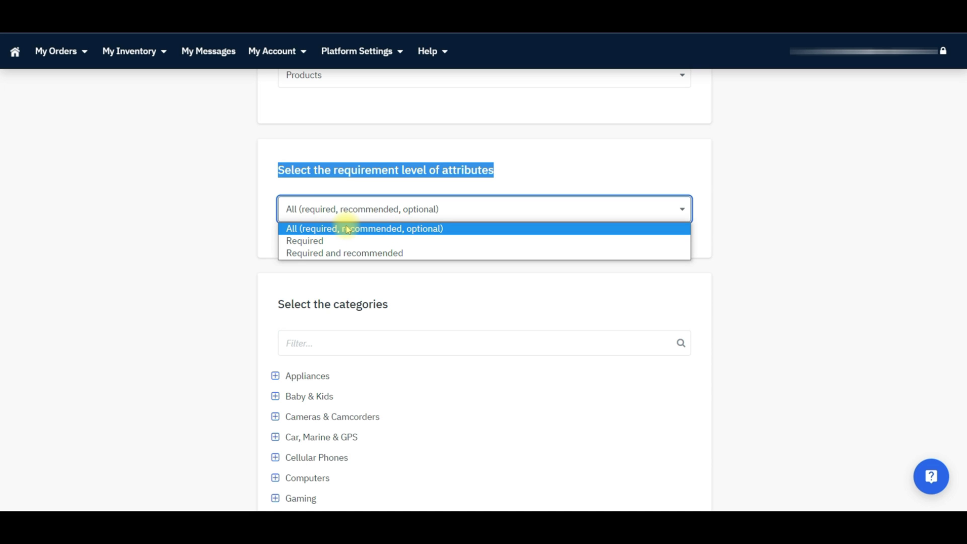
pyautogui.click(308, 230)
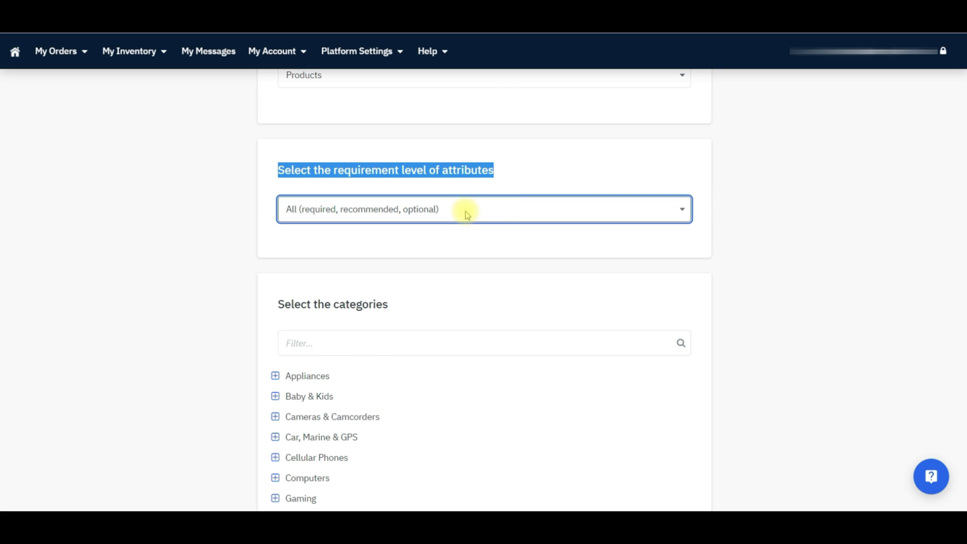
pyautogui.scroll(-1, 467, 215)
pyautogui.moveTo(277, 240); pyautogui.dragTo(392, 240)
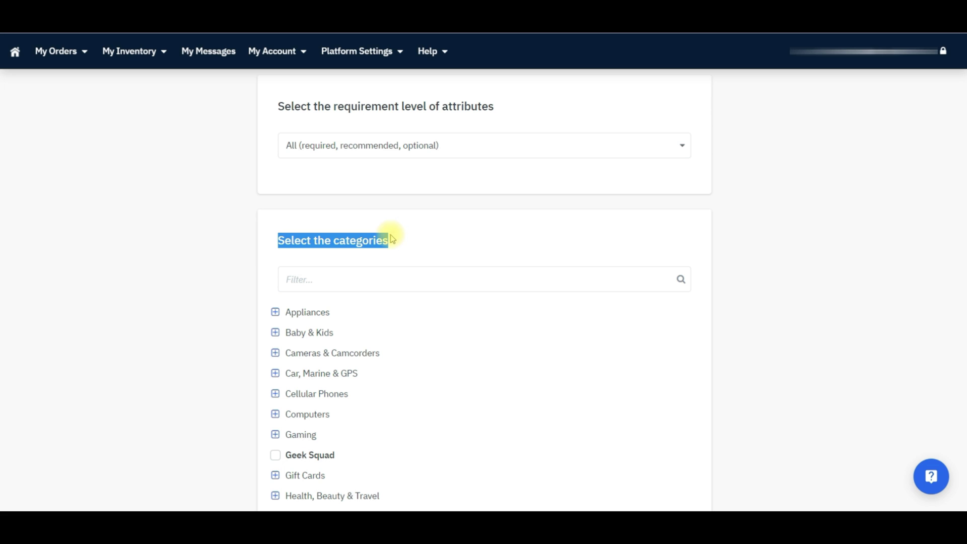
pyautogui.click(376, 237)
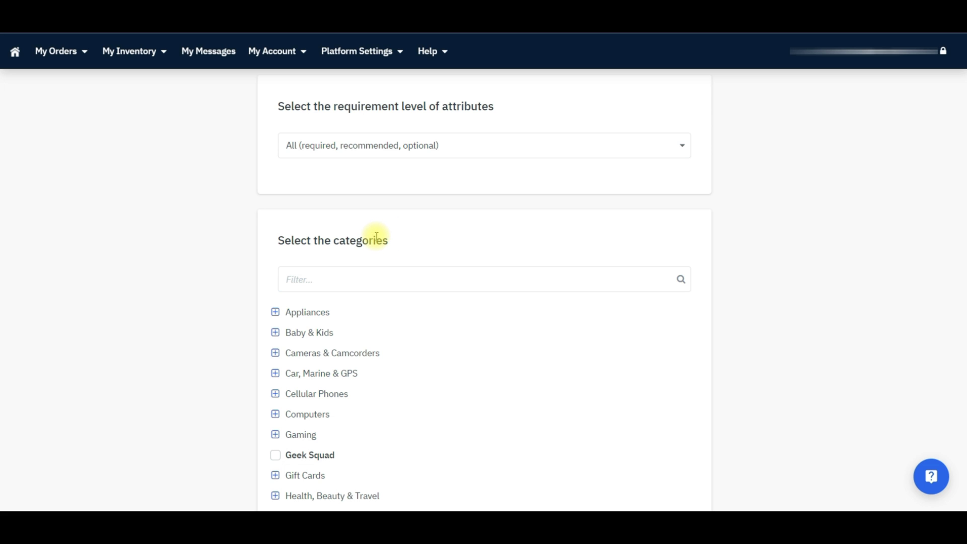
pyautogui.scroll(-2, 375, 237)
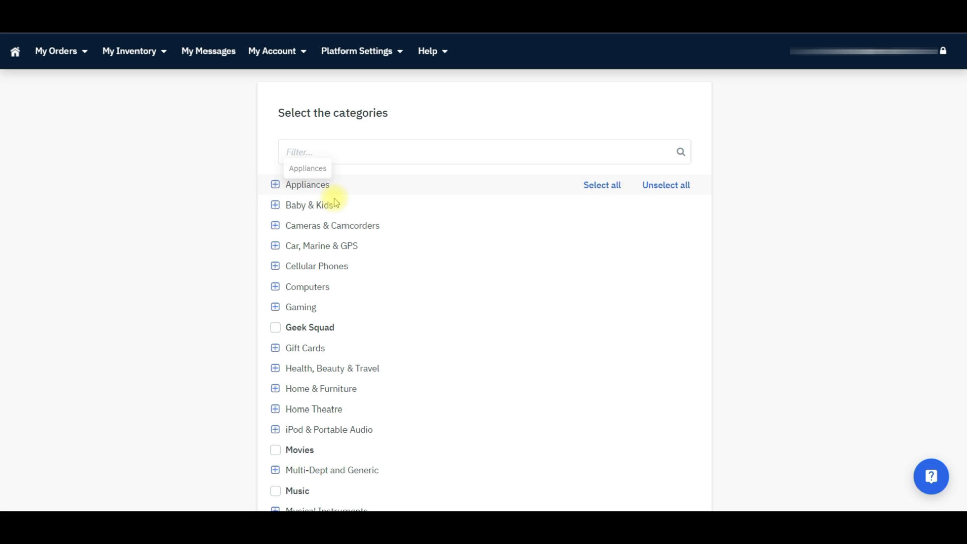
# Uncheck the Air Conditioners category under Appliances.
pyautogui.click(275, 184)
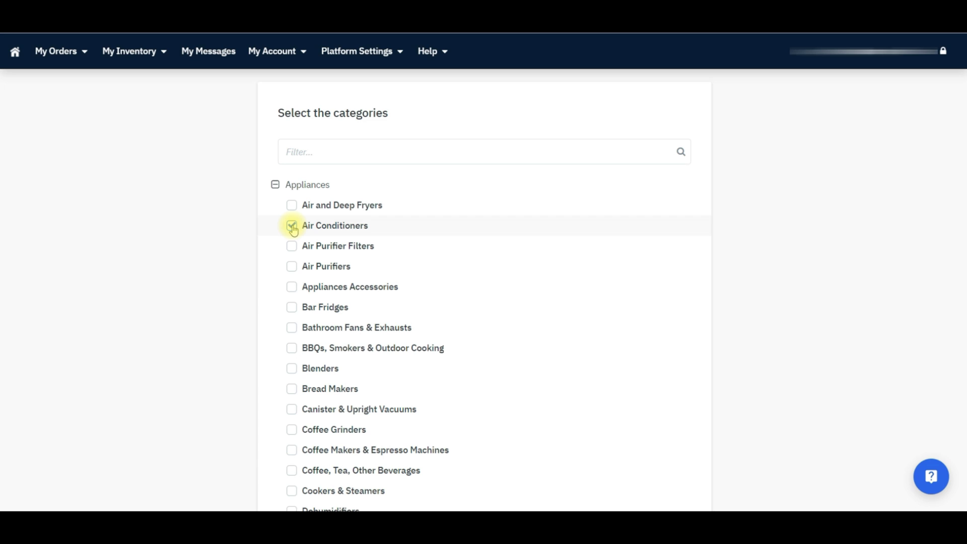
pyautogui.click(292, 226)
pyautogui.scroll(1, 302, 221)
# Search 'Rug', check Rugs, Carpets & Mats, and set the template language to English - Canada.
pyautogui.click(301, 151)
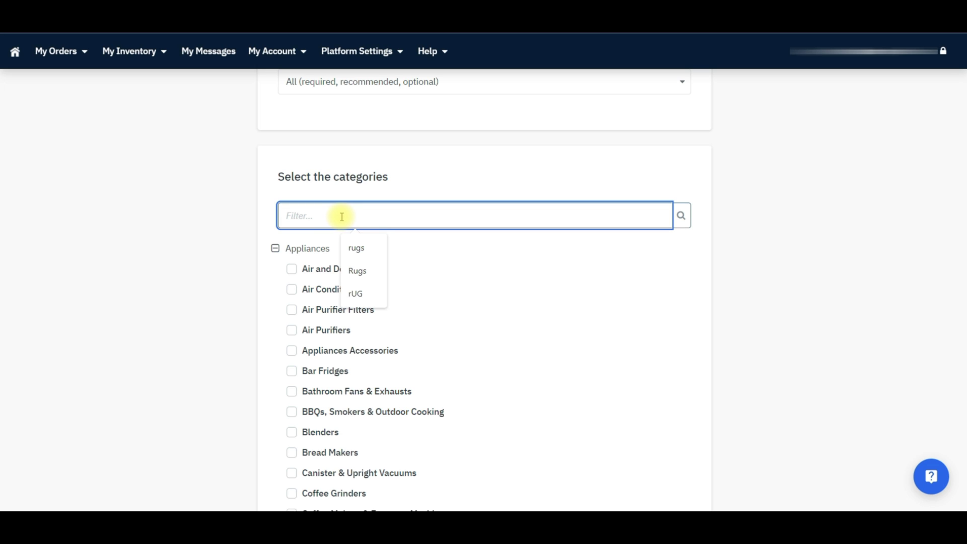
pyautogui.write('Rug')
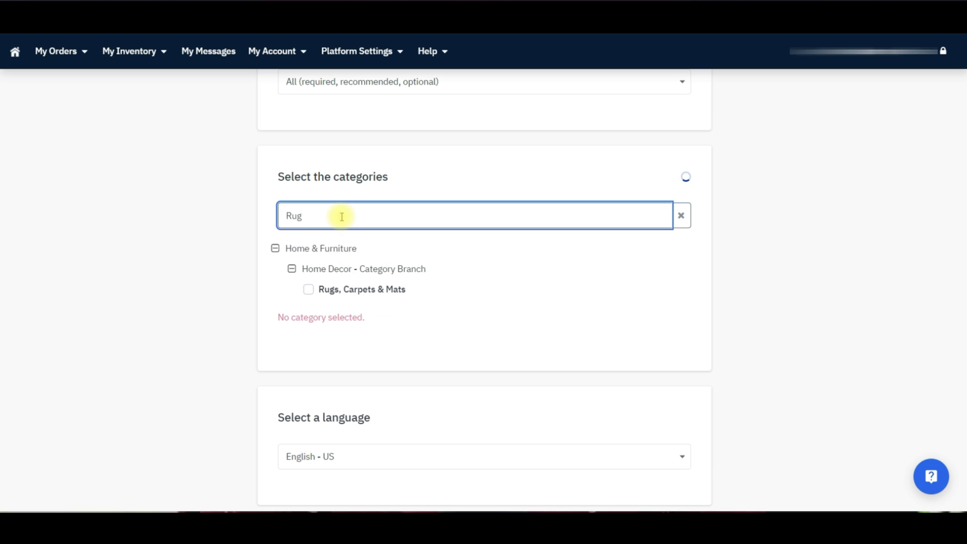
pyautogui.click(308, 290)
pyautogui.scroll(-3, 220, 288)
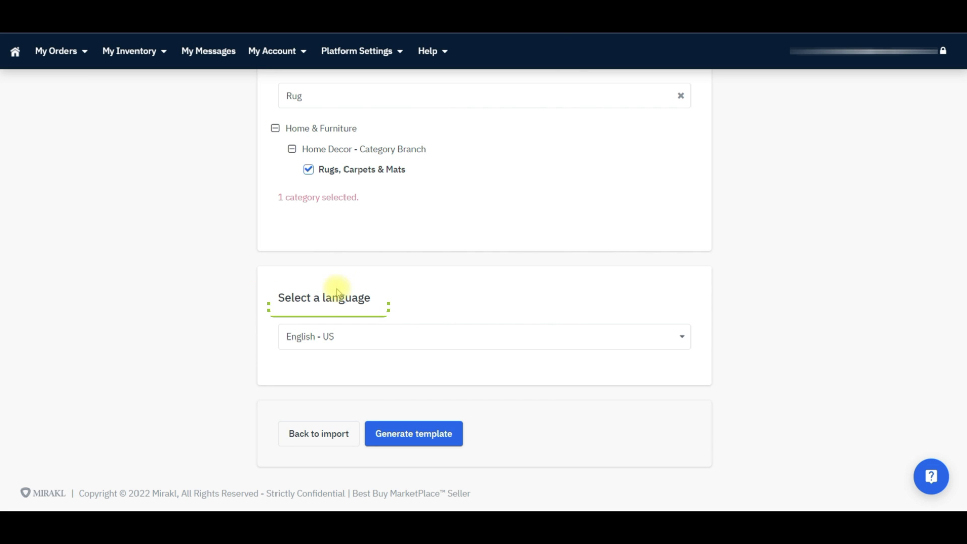
pyautogui.click(682, 339)
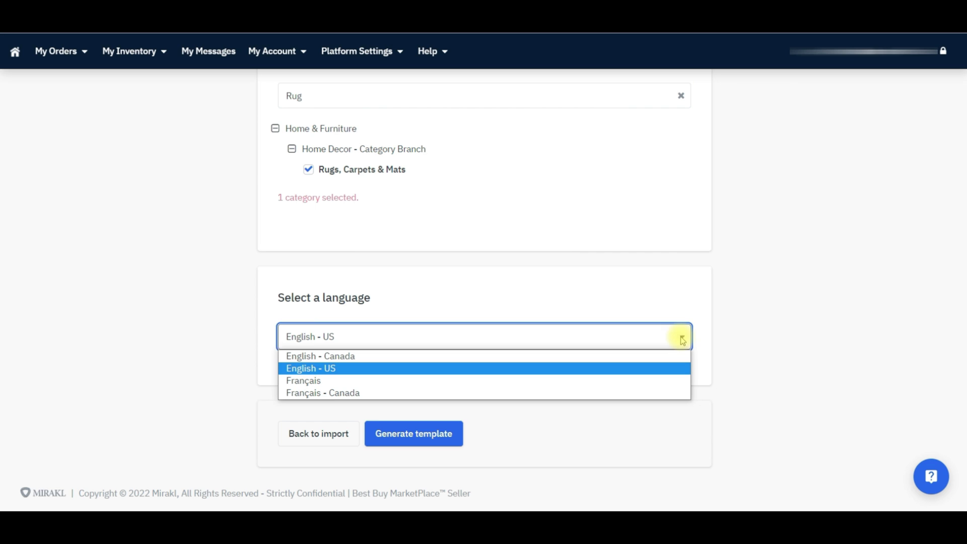
pyautogui.click(341, 357)
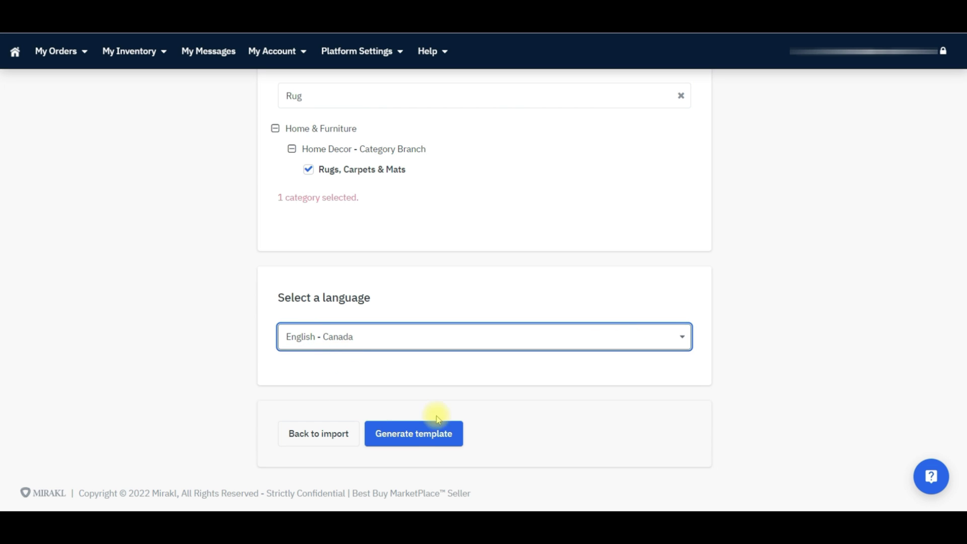
# Generate the products template for the Rugs, Carpets & Mats category.
pyautogui.click(384, 436)
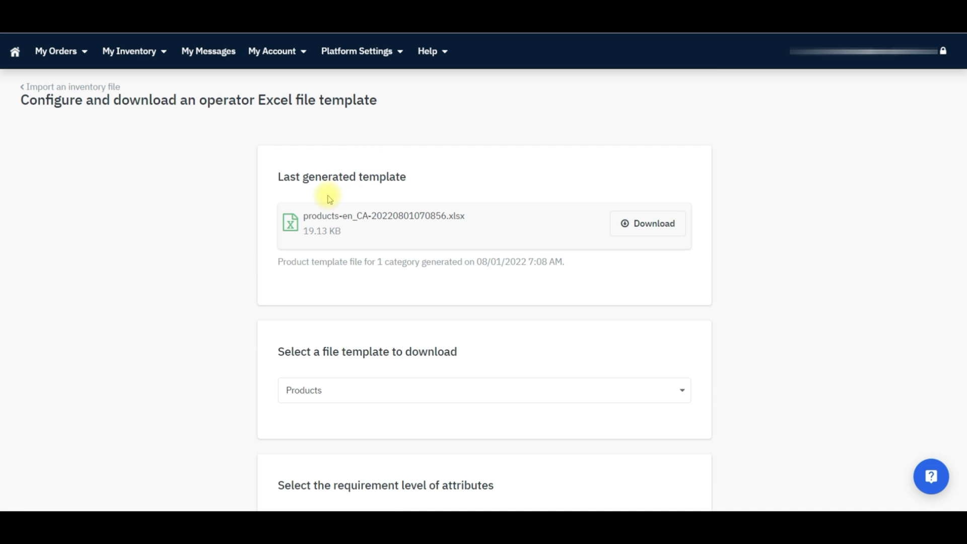
pyautogui.scroll(-1, 248, 222)
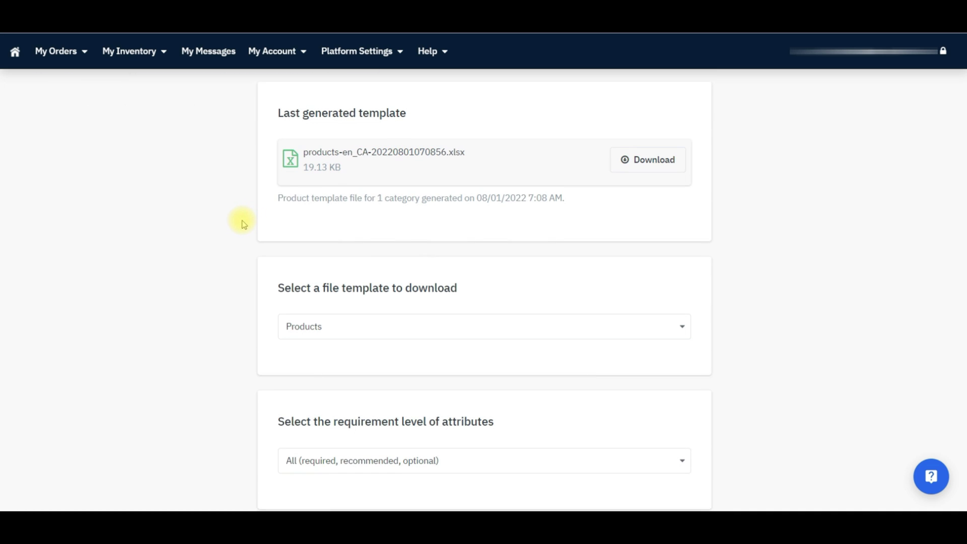
pyautogui.tripleClick(341, 115)
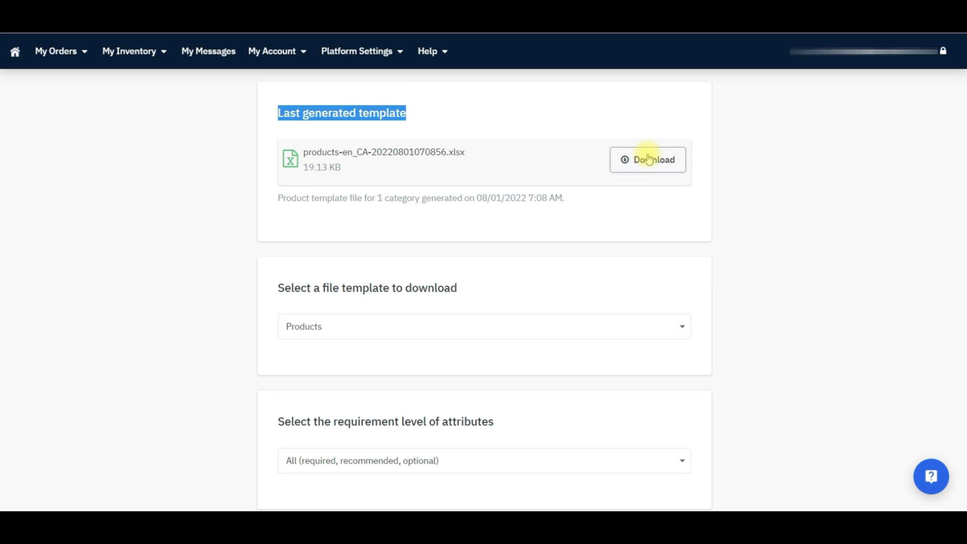
# Download products-en_CA-20220801070856.xlsx and open it in Excel.
pyautogui.click(648, 159)
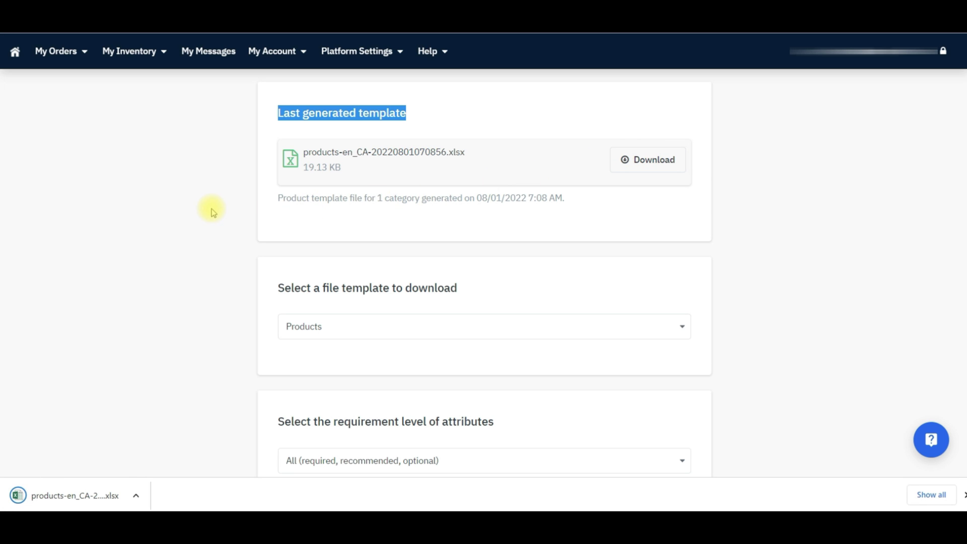
pyautogui.scroll(-1, 198, 219)
pyautogui.scroll(-1, 199, 219)
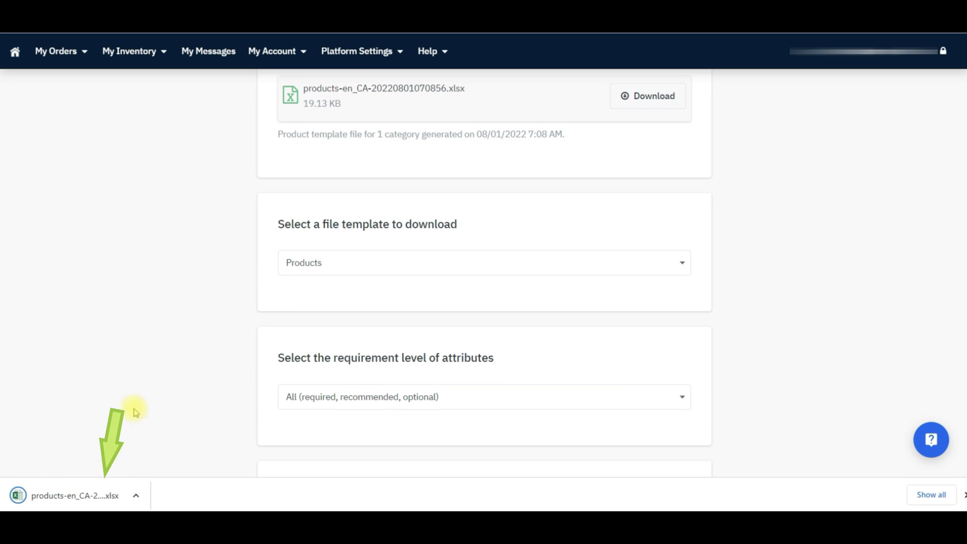
pyautogui.click(92, 496)
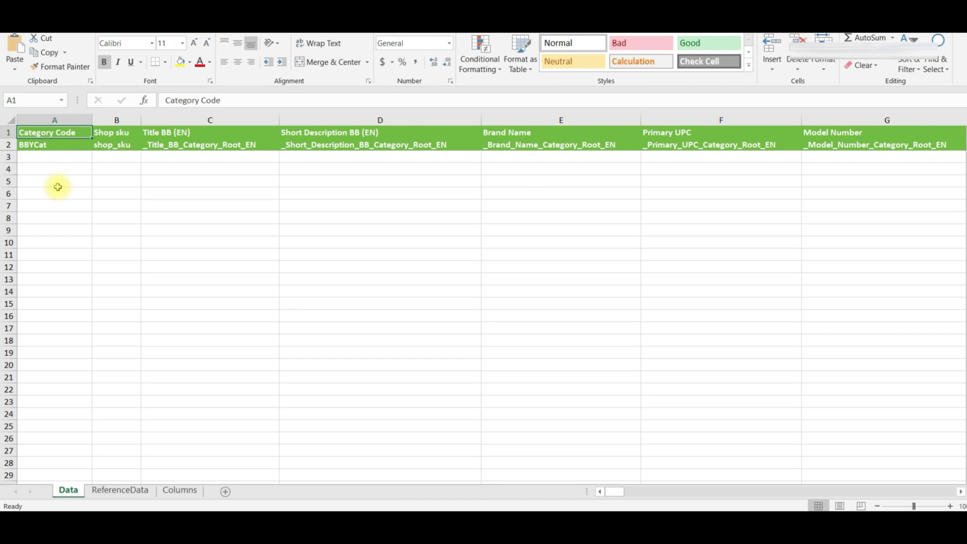
# Put the Rugs, Carpets & Mats code in A3 and read the Title, Description, Brand, UPC, Model notes.
pyautogui.click(50, 158)
pyautogui.write('Home & Furniture/Home Decor - Category Branch/Rugs, Carpets & Mats')
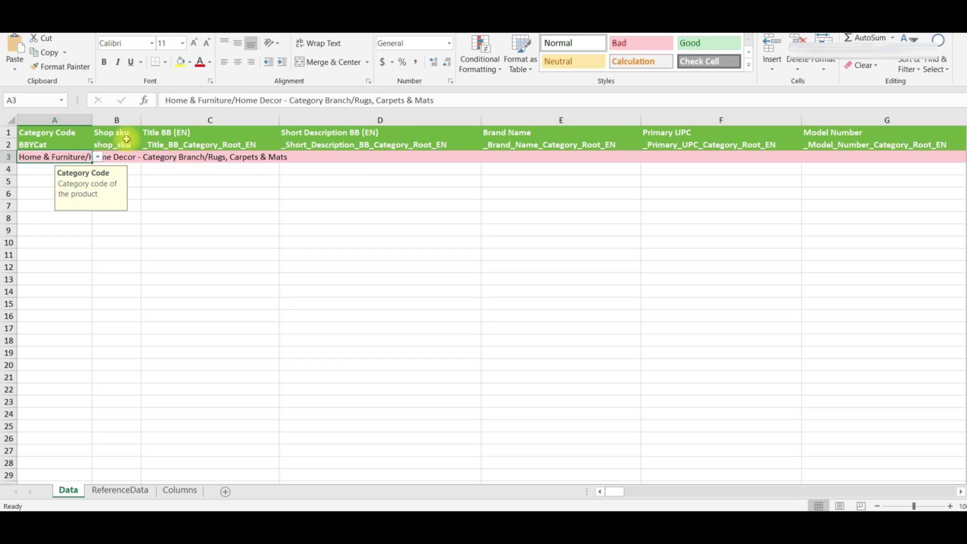
pyautogui.click(130, 157)
pyautogui.click(217, 158)
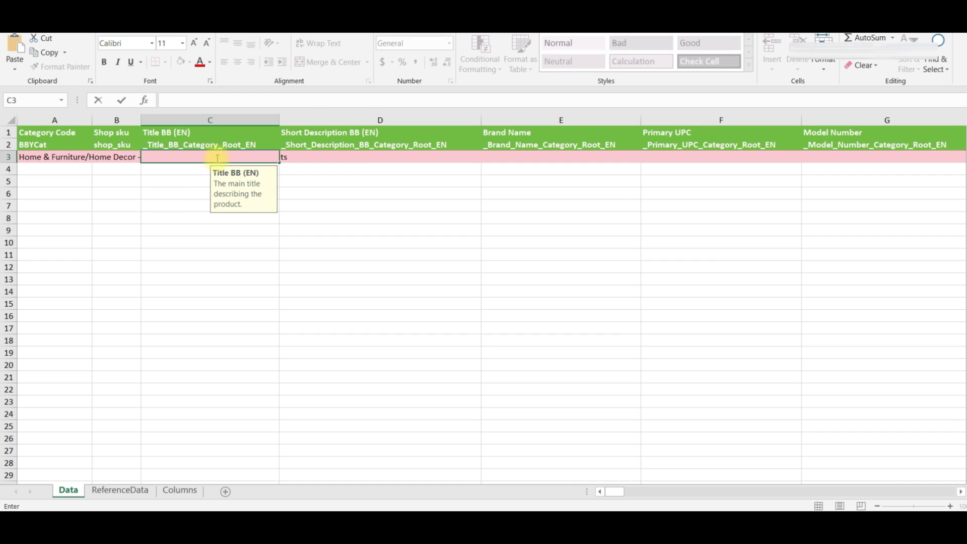
pyautogui.click(353, 157)
pyautogui.click(554, 156)
pyautogui.click(707, 157)
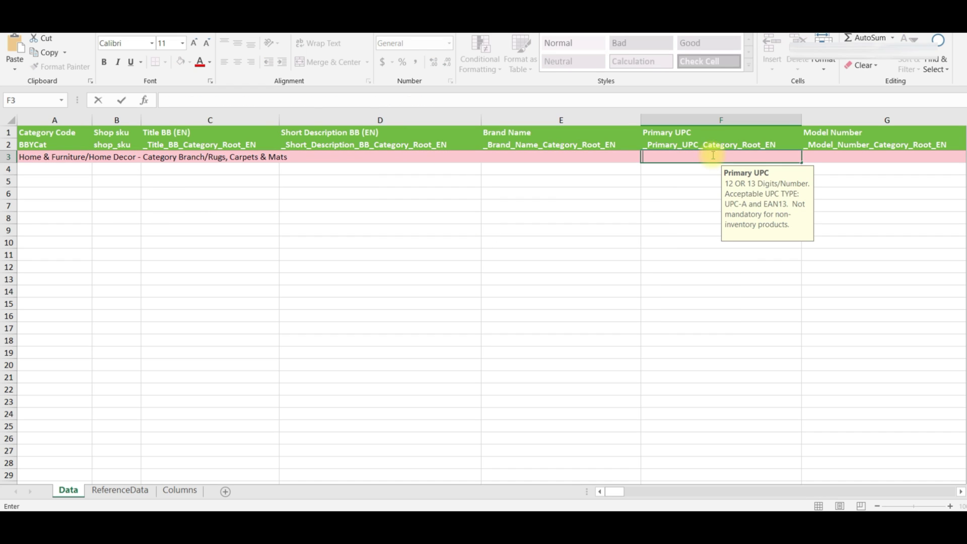
pyautogui.click(882, 155)
# Review the Width and Variant Group Code column notes, then return to the marketplace.
pyautogui.click(765, 179)
pyautogui.press('Right')
pyautogui.press('Right')
pyautogui.press('Right')
pyautogui.press('Right')
pyautogui.press('Right')
pyautogui.press('Right')
pyautogui.press('Right')
pyautogui.press('Right')
pyautogui.press('Right')
pyautogui.press('Right')
pyautogui.press('Right')
pyautogui.press('Right')
pyautogui.press('Right')
pyautogui.press('Right')
pyautogui.press('Right')
pyautogui.press('Right')
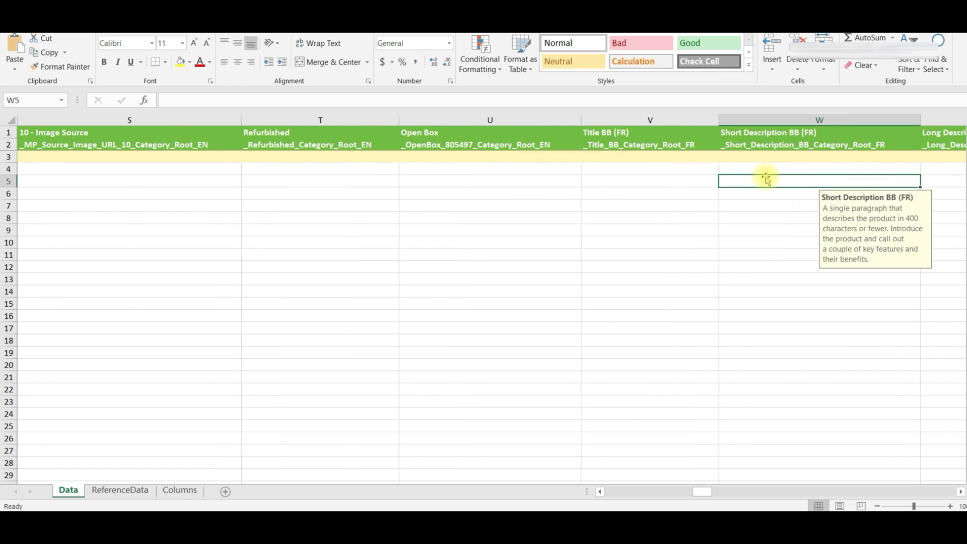
pyautogui.press('Right')
pyautogui.press('Right')
pyautogui.press('Right')
pyautogui.press('Right')
pyautogui.press('Right')
pyautogui.press('Right')
pyautogui.press('Right')
pyautogui.press('Right')
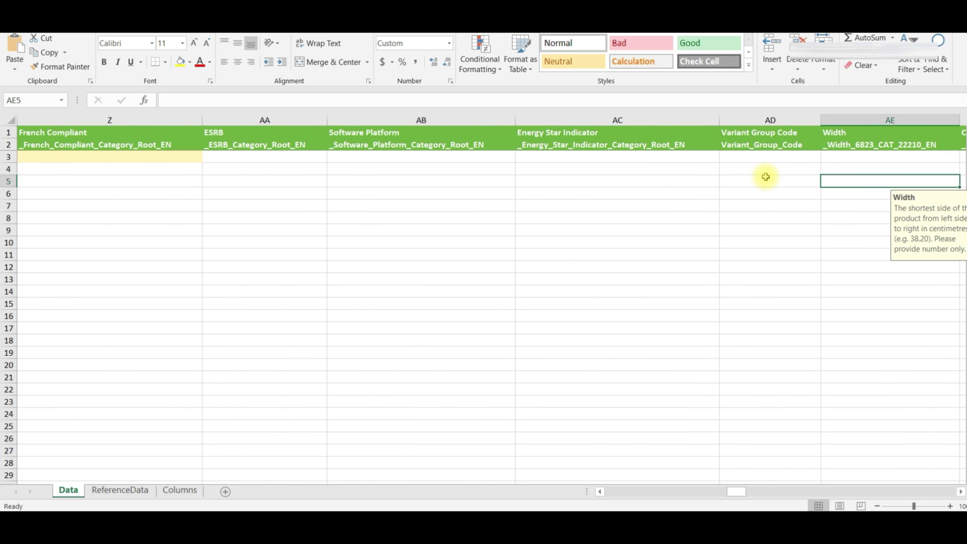
pyautogui.click(733, 134)
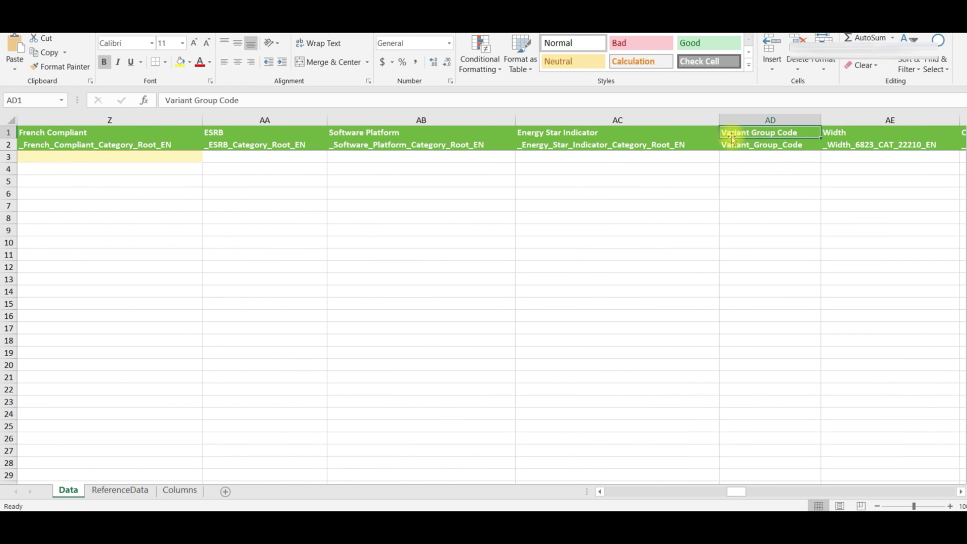
pyautogui.click(739, 160)
pyautogui.press('Left')
pyautogui.press('Left')
pyautogui.press('Left')
pyautogui.press('Left')
pyautogui.press('Left')
pyautogui.press('Left')
pyautogui.press('Left')
pyautogui.press('Left')
pyautogui.press('Left')
pyautogui.press('Left')
pyautogui.press('Left')
pyautogui.press('Left')
pyautogui.press('Left')
pyautogui.press('Left')
pyautogui.press('Left')
pyautogui.press('Left')
pyautogui.press('Left')
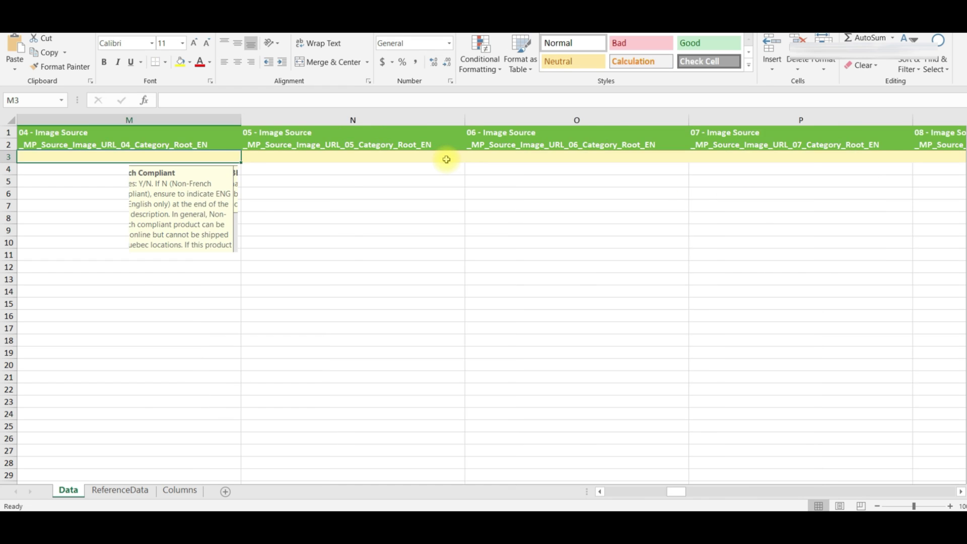
pyautogui.press('Left')
pyautogui.press('Left')
pyautogui.press('Left')
pyautogui.press('Left')
pyautogui.press('Left')
pyautogui.press('Left')
pyautogui.press('Left')
pyautogui.press('Left')
pyautogui.press('Left')
pyautogui.press('Left')
pyautogui.press('Left')
pyautogui.press('Left')
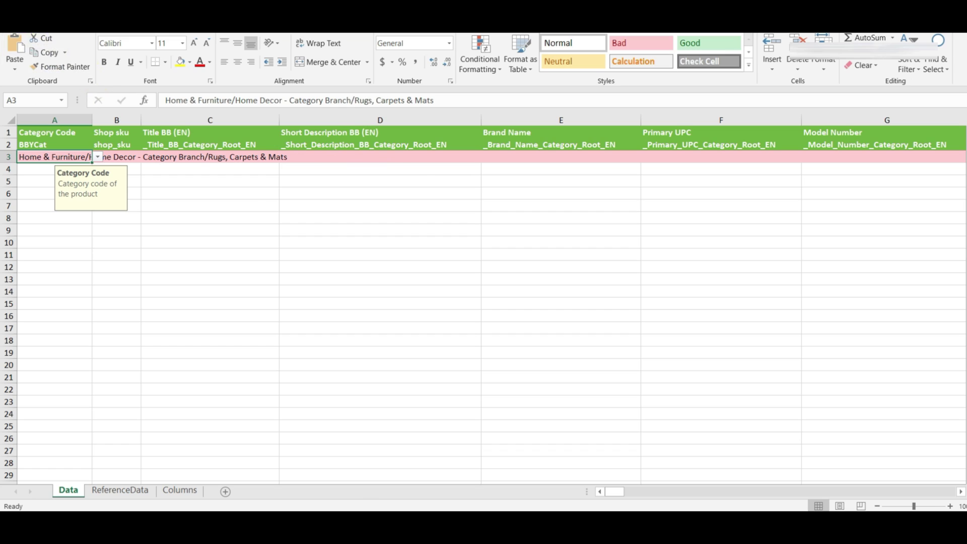
pyautogui.click(109, 52)
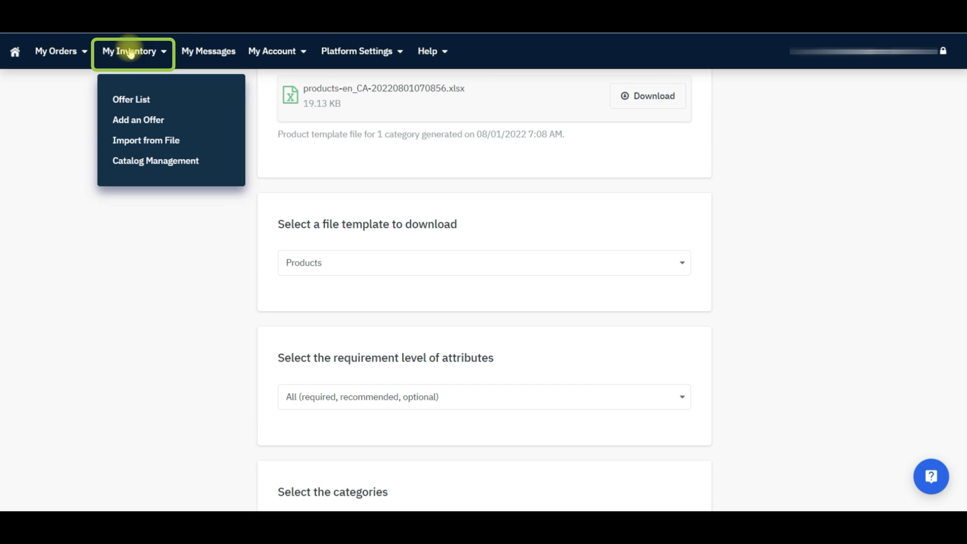
# Attach products-en_CA-20220801070856.xlsx from Downloads as the File import source.
pyautogui.click(136, 141)
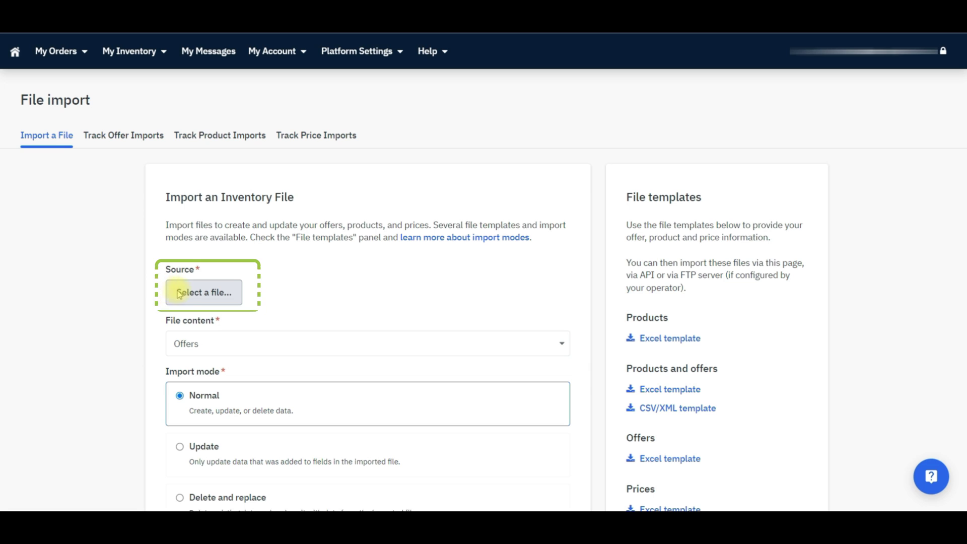
pyautogui.click(222, 297)
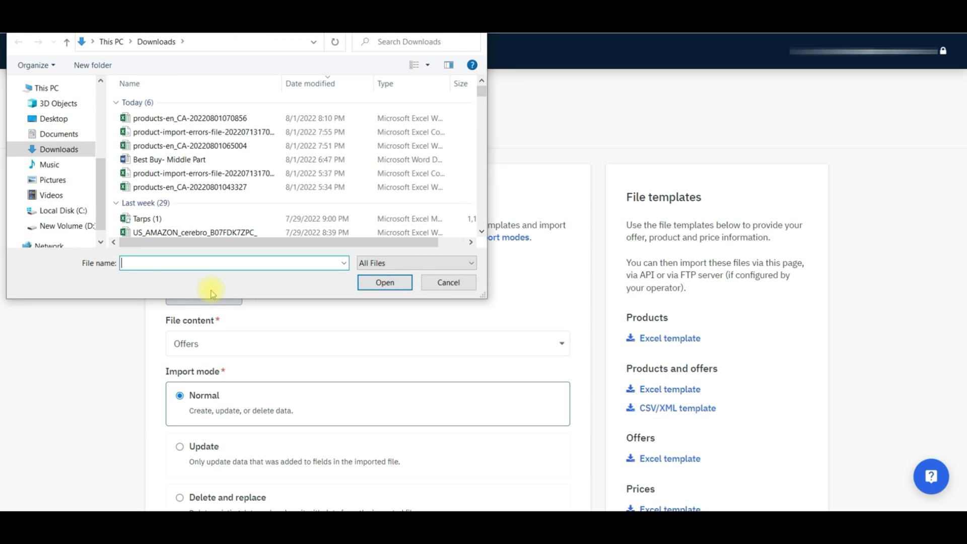
pyautogui.click(216, 118)
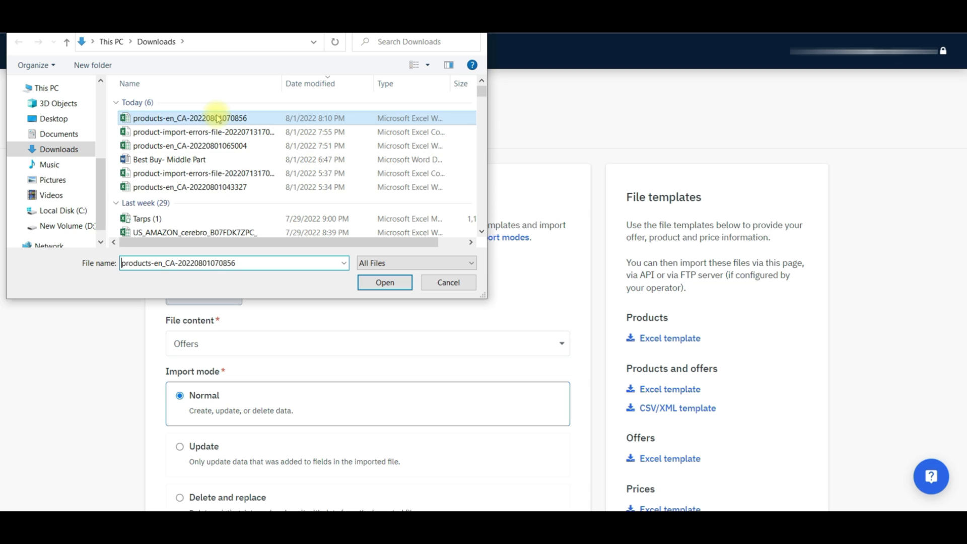
pyautogui.click(395, 285)
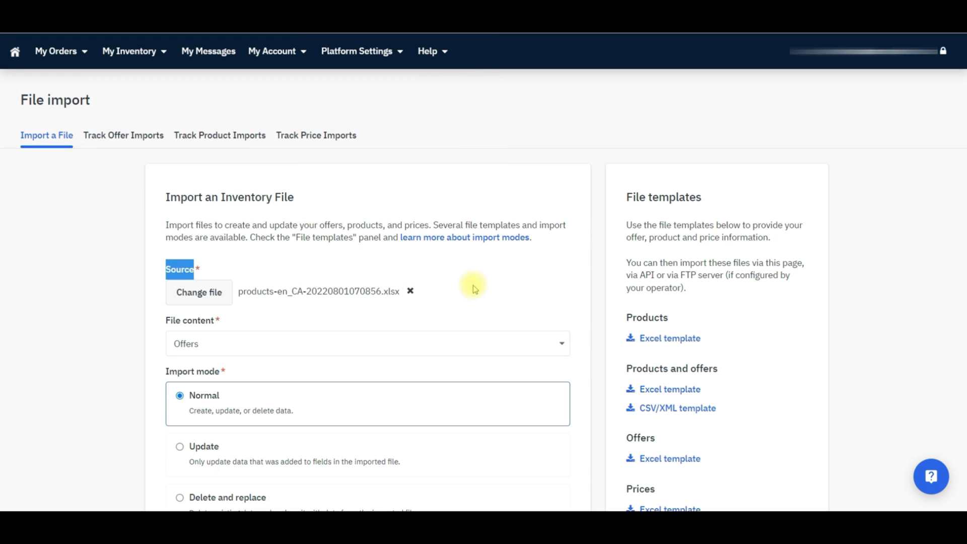
# Try the File content options Products, Offers and Offers AND products.
pyautogui.scroll(-3, 505, 216)
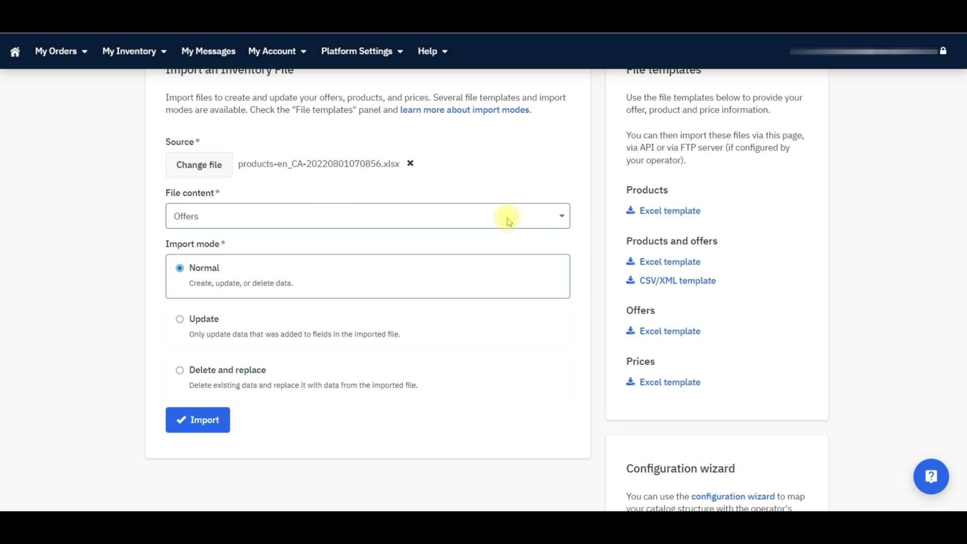
pyautogui.click(561, 216)
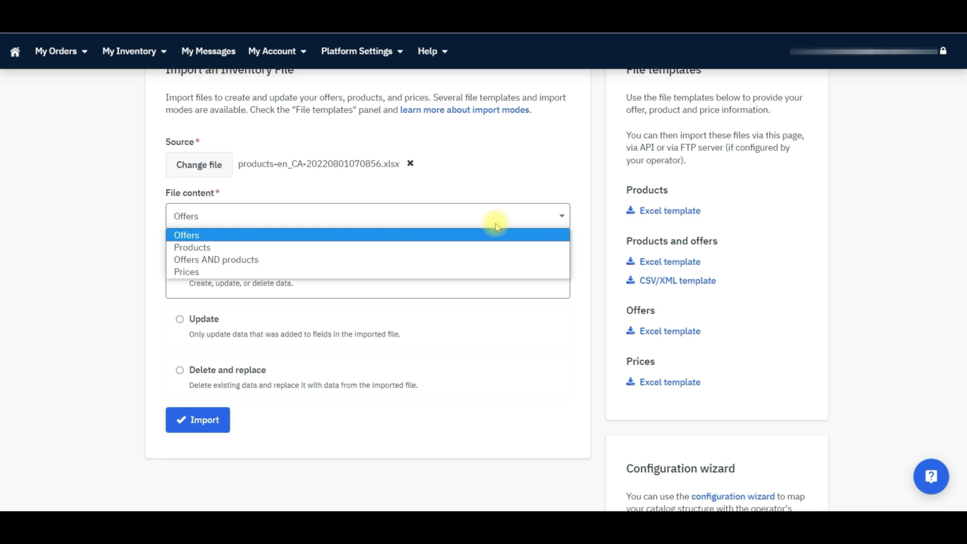
pyautogui.click(231, 249)
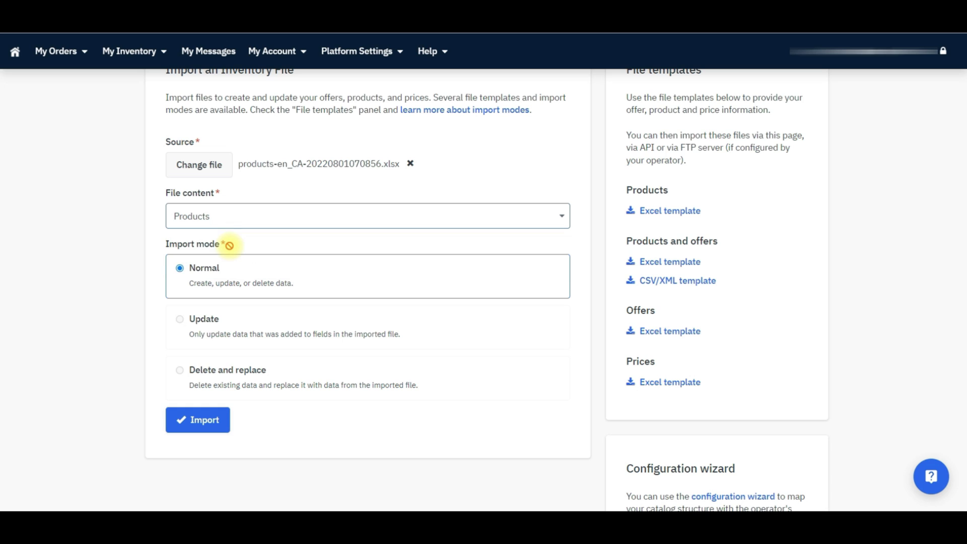
pyautogui.click(500, 211)
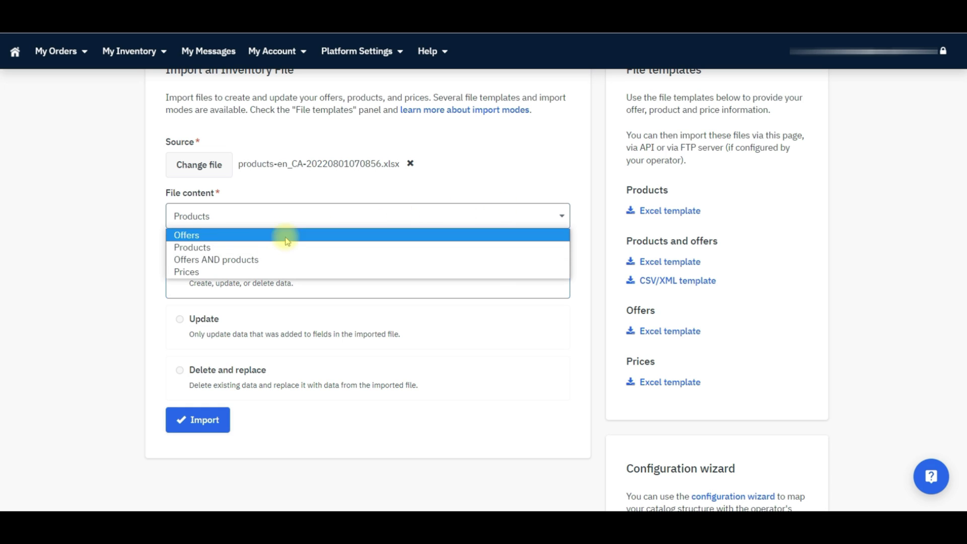
pyautogui.click(190, 235)
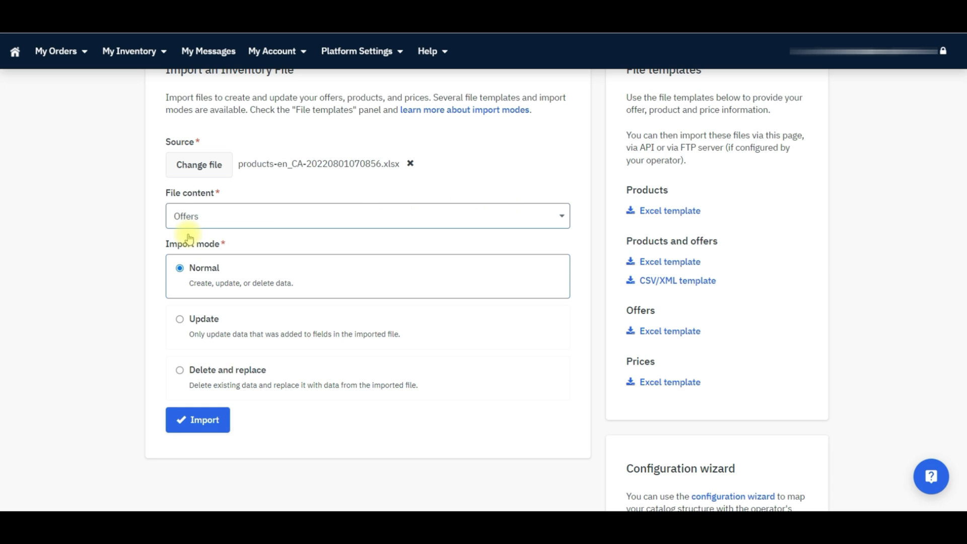
pyautogui.click(562, 217)
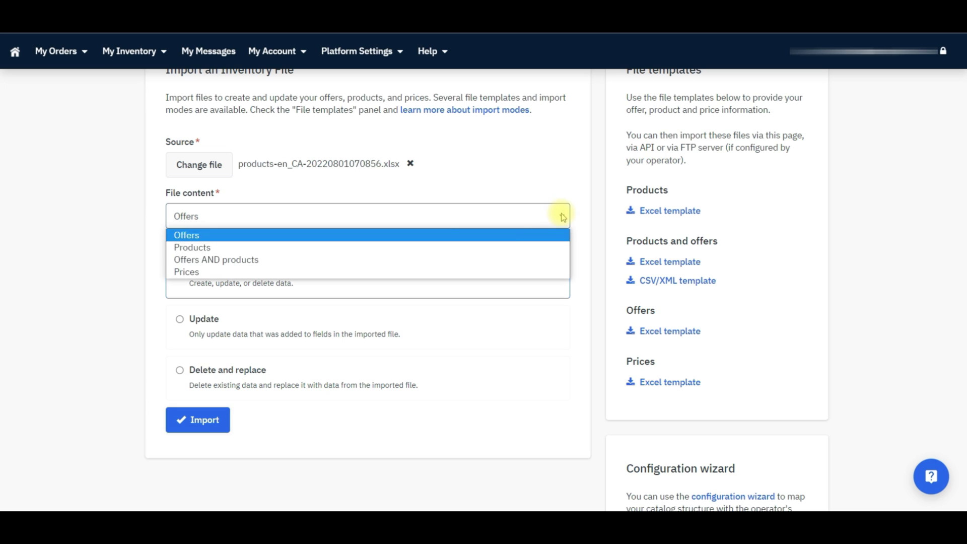
pyautogui.click(235, 260)
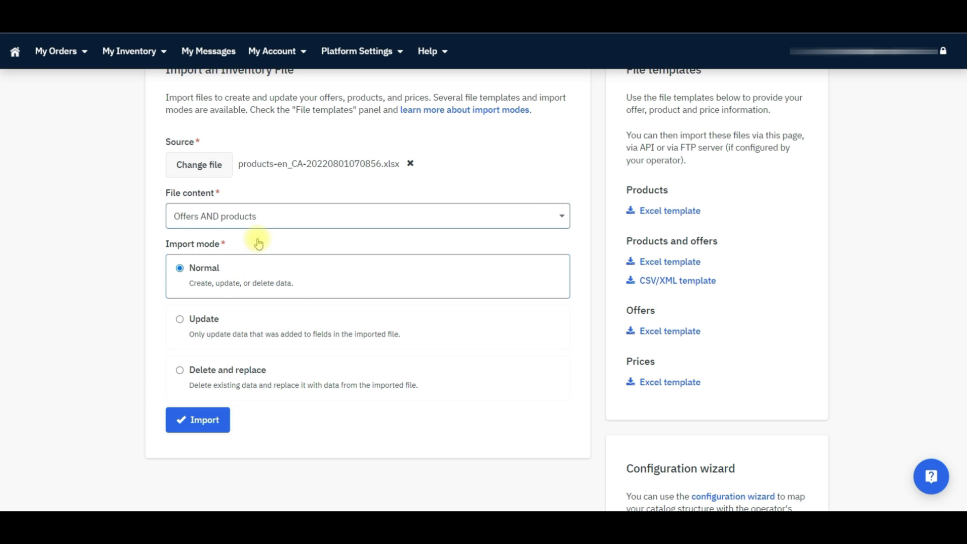
pyautogui.click(560, 216)
pyautogui.press('Escape')
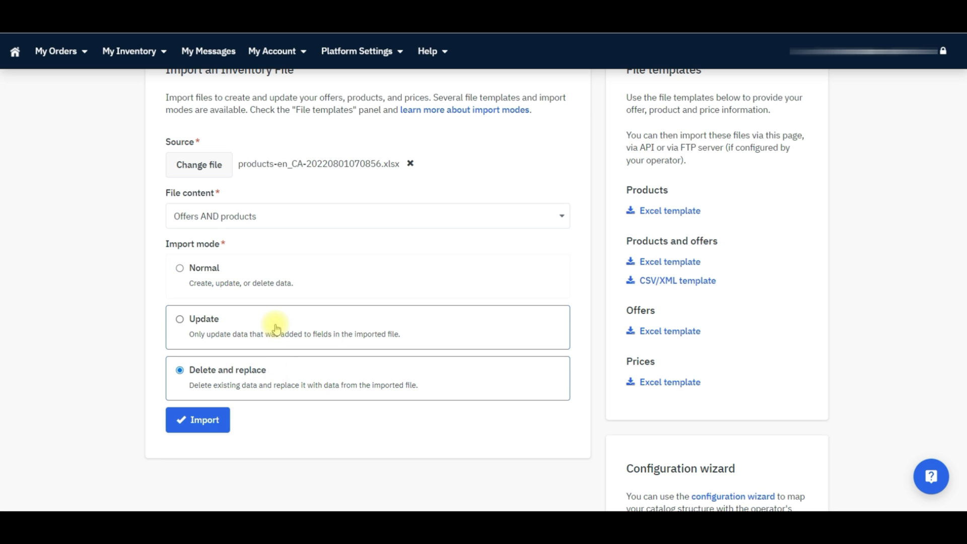
# Set File content back to Products with Normal import mode and submit the import.
pyautogui.click(201, 215)
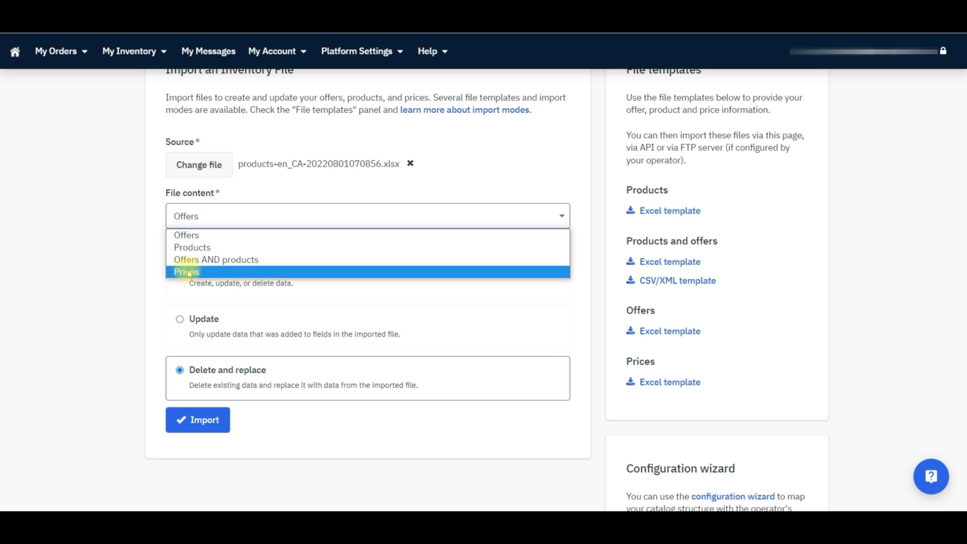
pyautogui.click(187, 272)
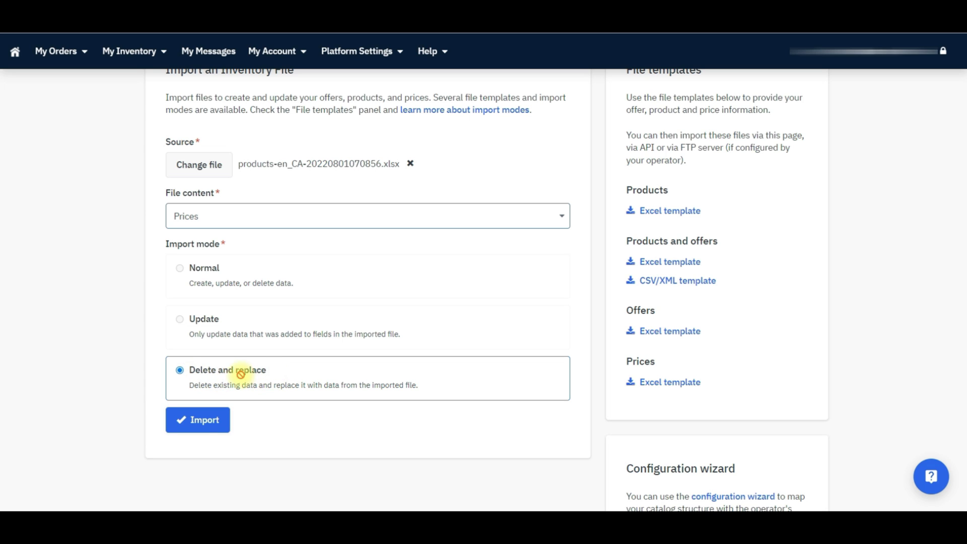
pyautogui.click(521, 217)
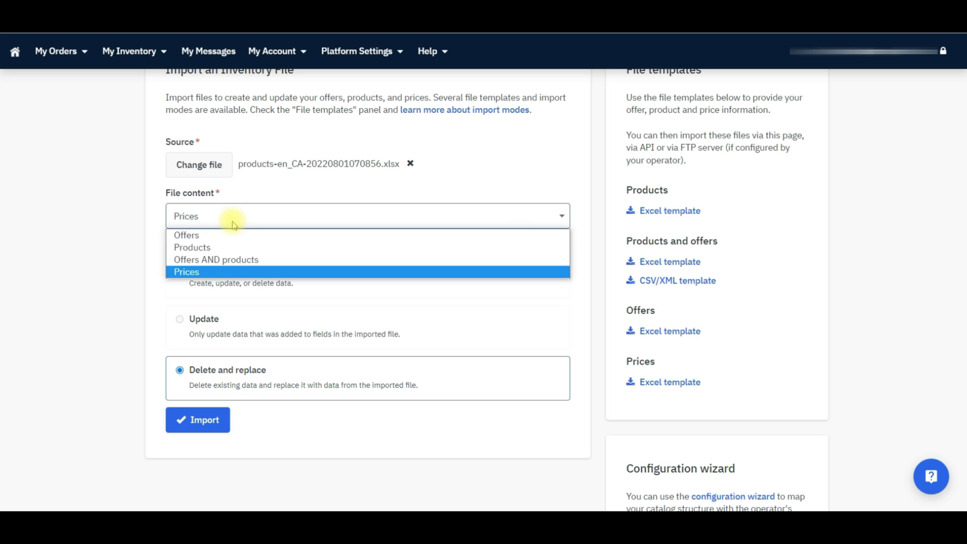
pyautogui.click(198, 248)
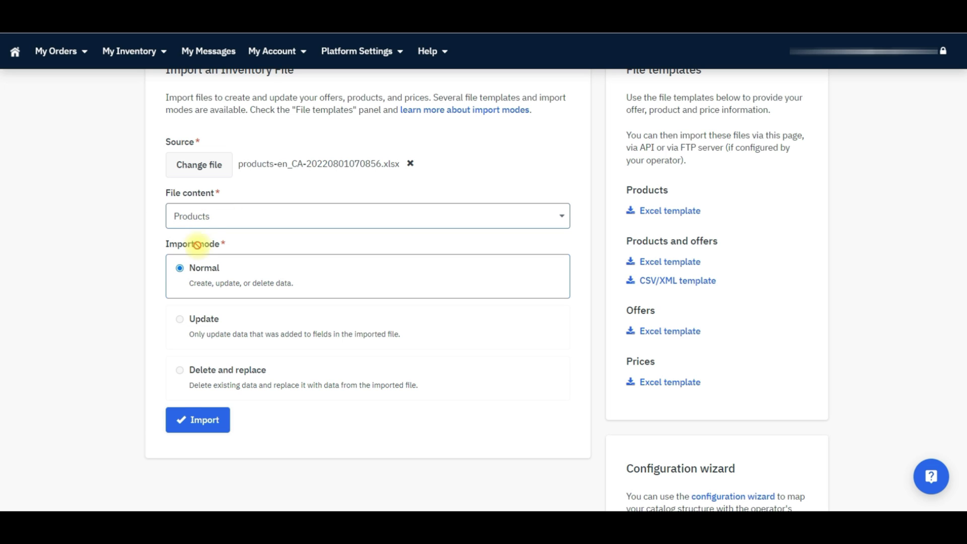
pyautogui.click(200, 421)
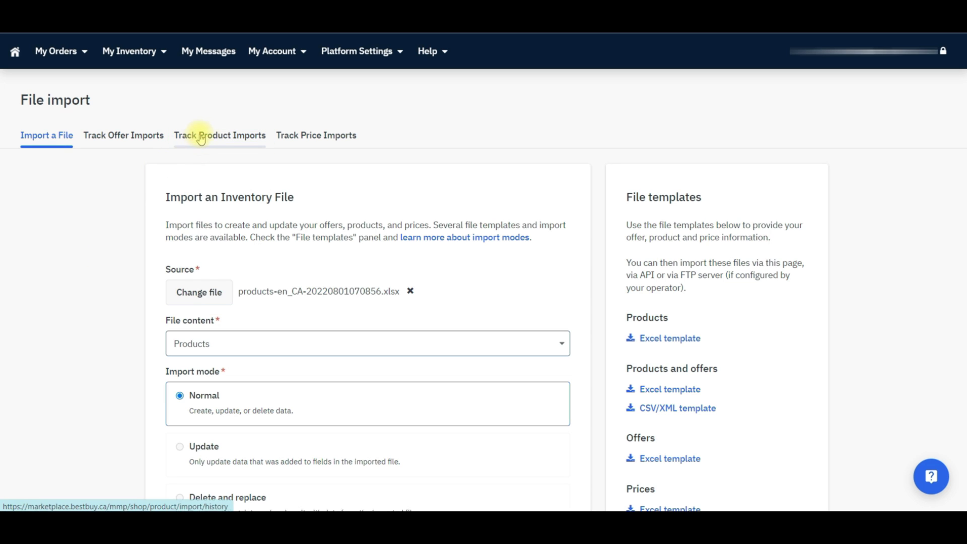
# In Track Product Imports, download and open the 07/13/2022 import's integration error report CSV.
pyautogui.click(225, 139)
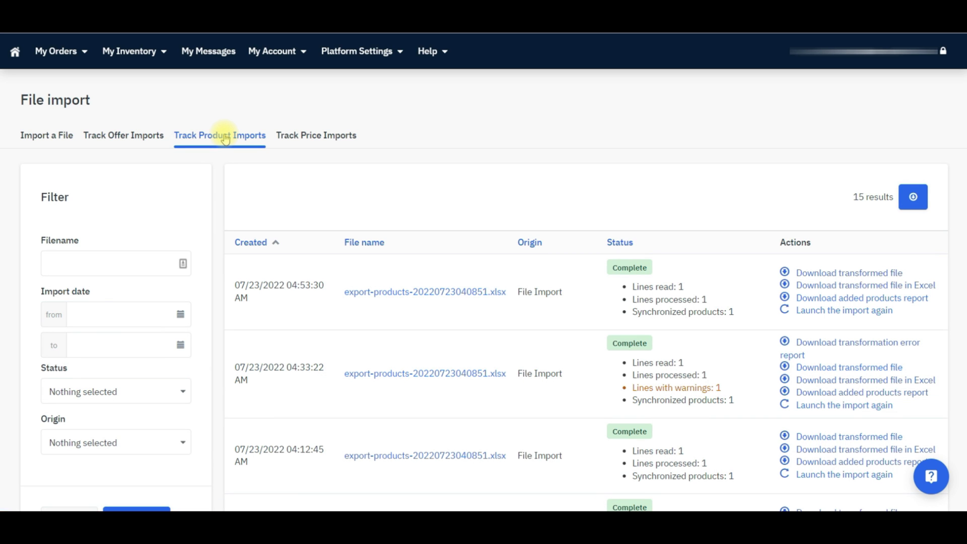
pyautogui.scroll(-2, 642, 156)
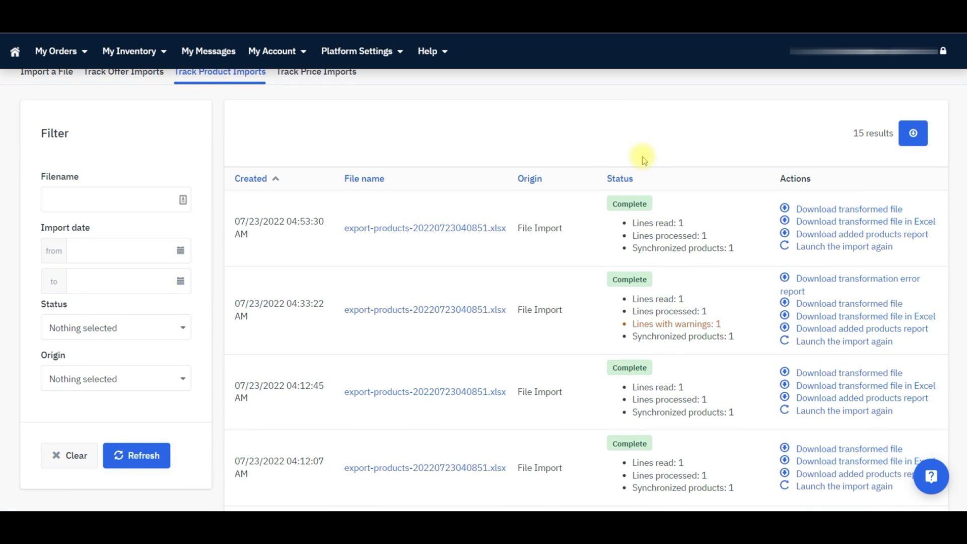
pyautogui.scroll(2, 642, 216)
pyautogui.moveTo(597, 245); pyautogui.dragTo(667, 242)
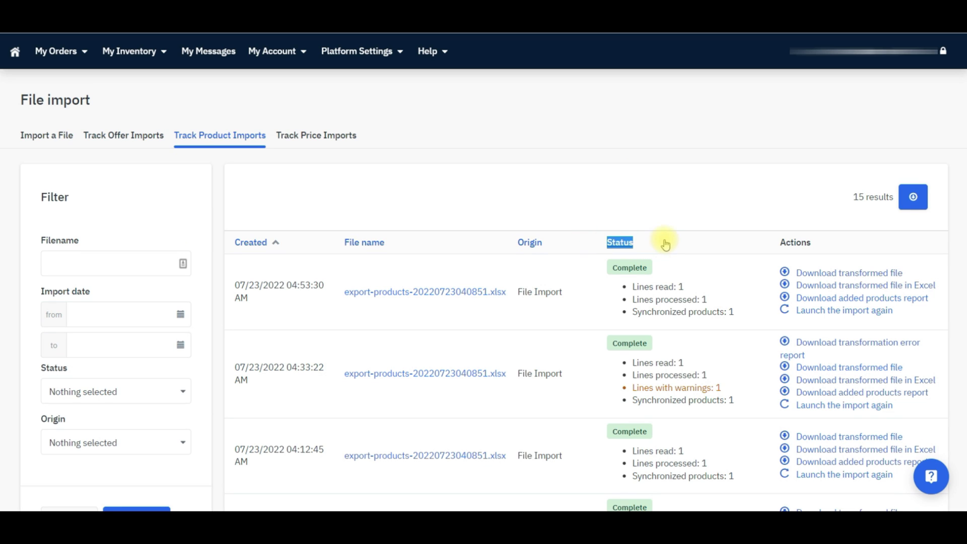
pyautogui.scroll(-10, 637, 176)
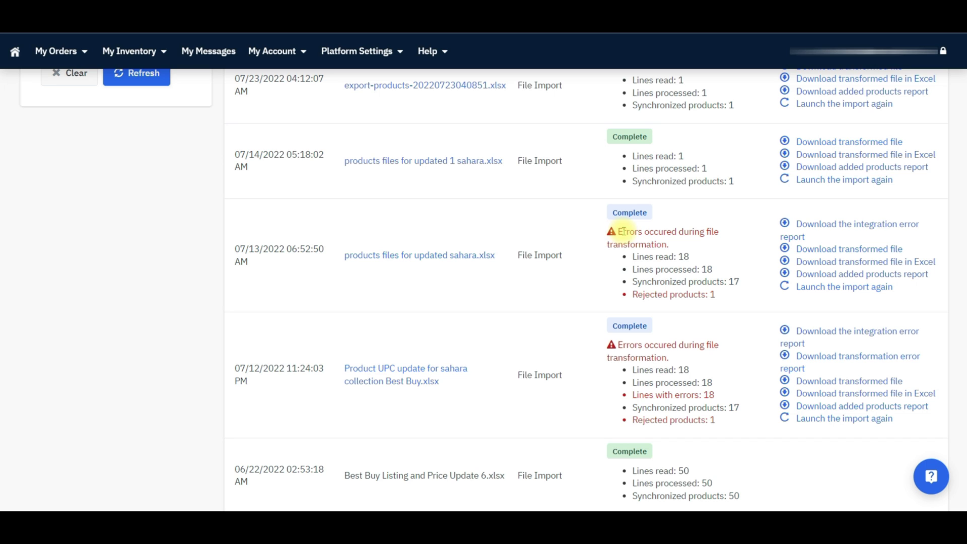
pyautogui.click(835, 228)
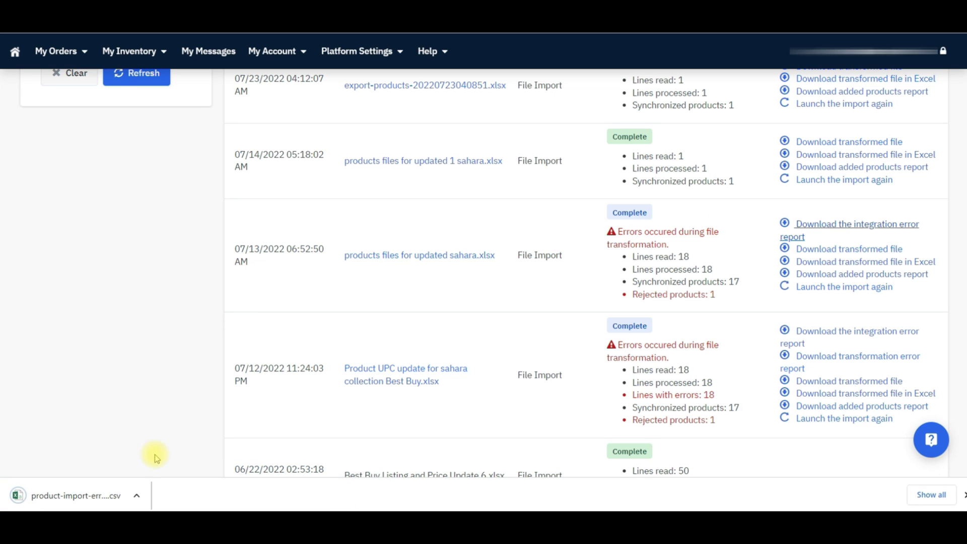
pyautogui.click(76, 495)
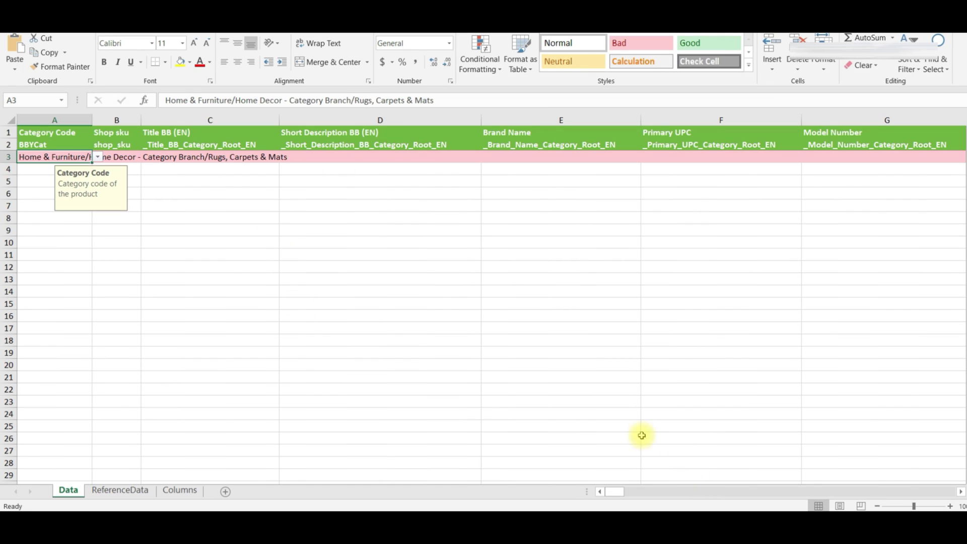
pyautogui.click(343, 160)
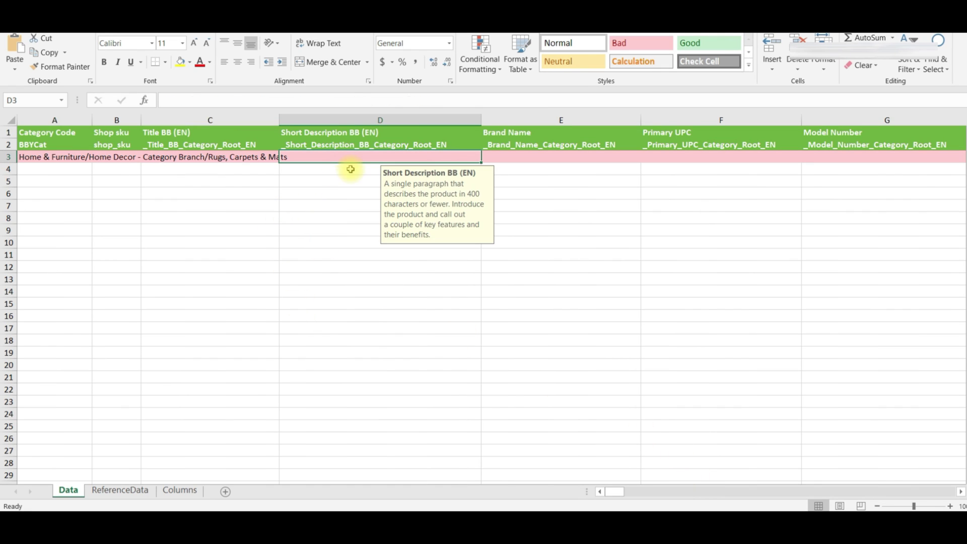
pyautogui.click(547, 190)
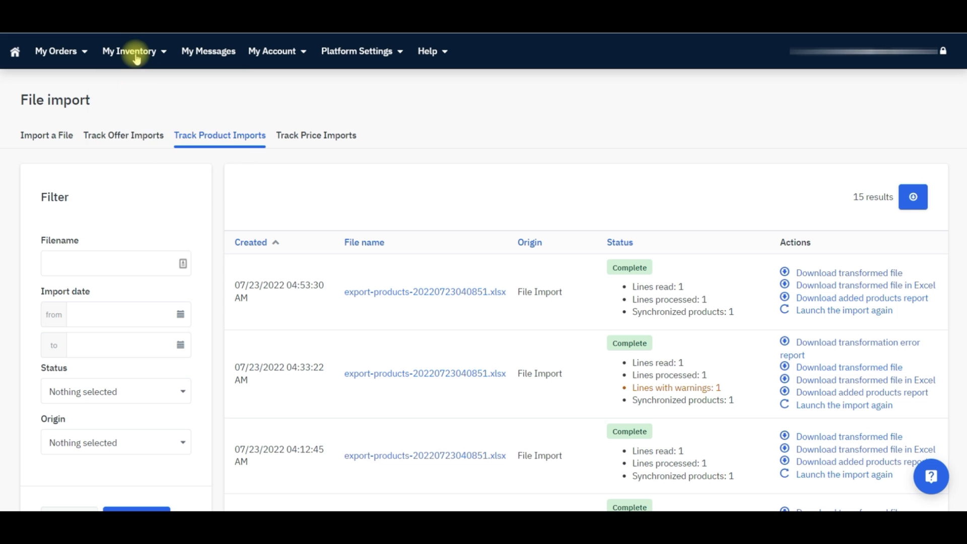
# Open Catalog Management and search My Catalog for IL1264GY46.
pyautogui.click(131, 52)
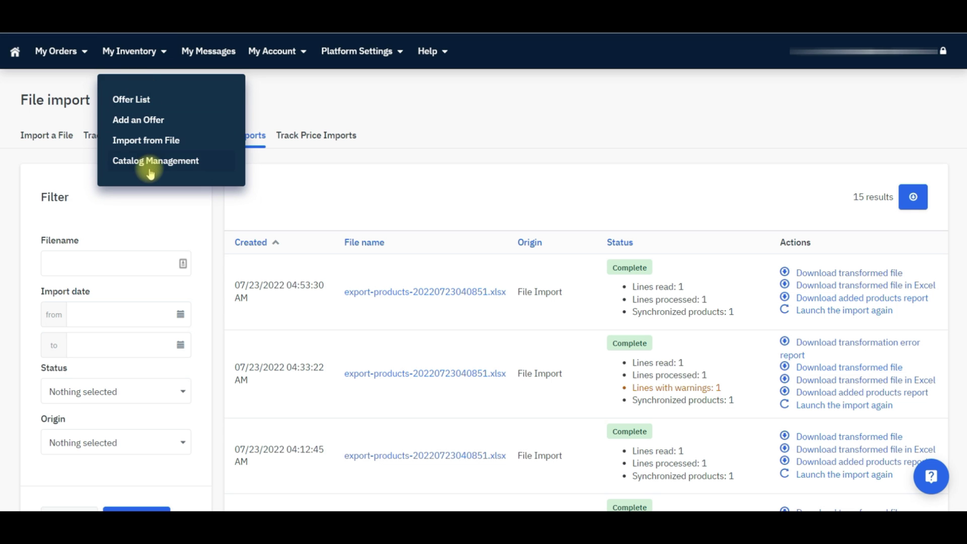
pyautogui.click(136, 161)
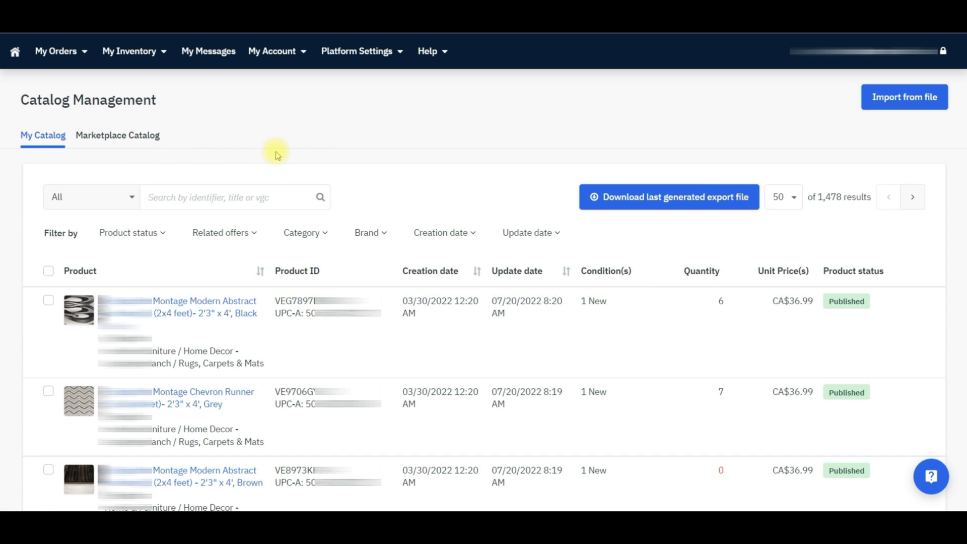
pyautogui.scroll(-1, 351, 137)
pyautogui.click(195, 134)
pyautogui.write('IL1264GY46')
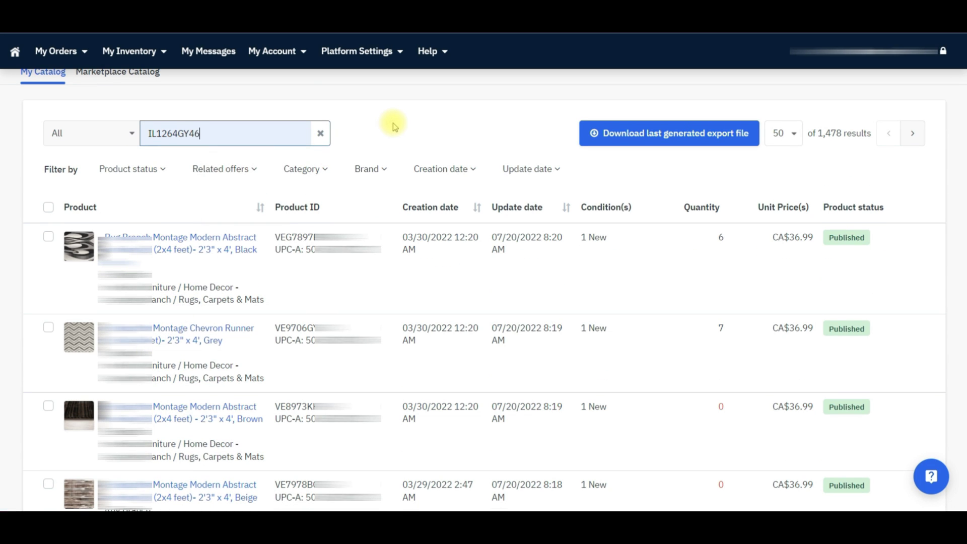
pyautogui.press('Return')
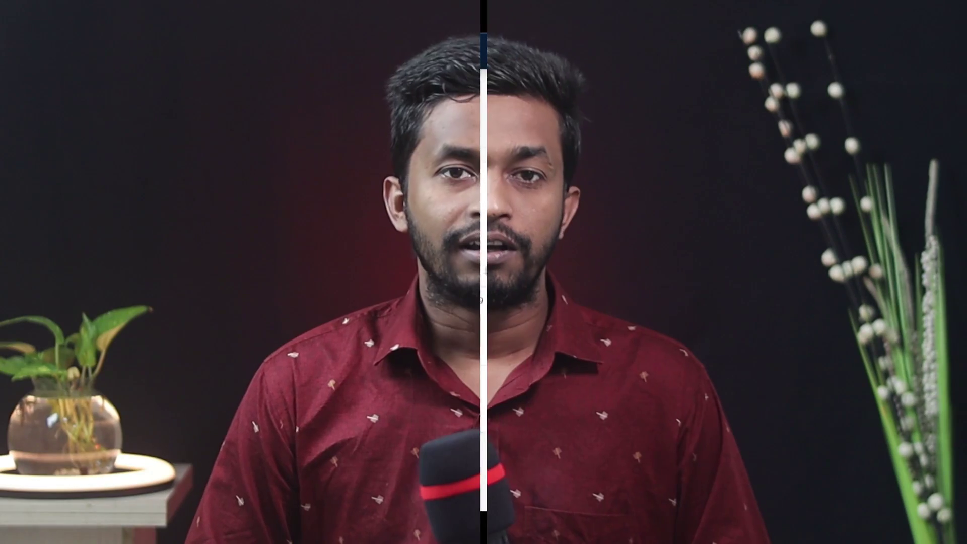